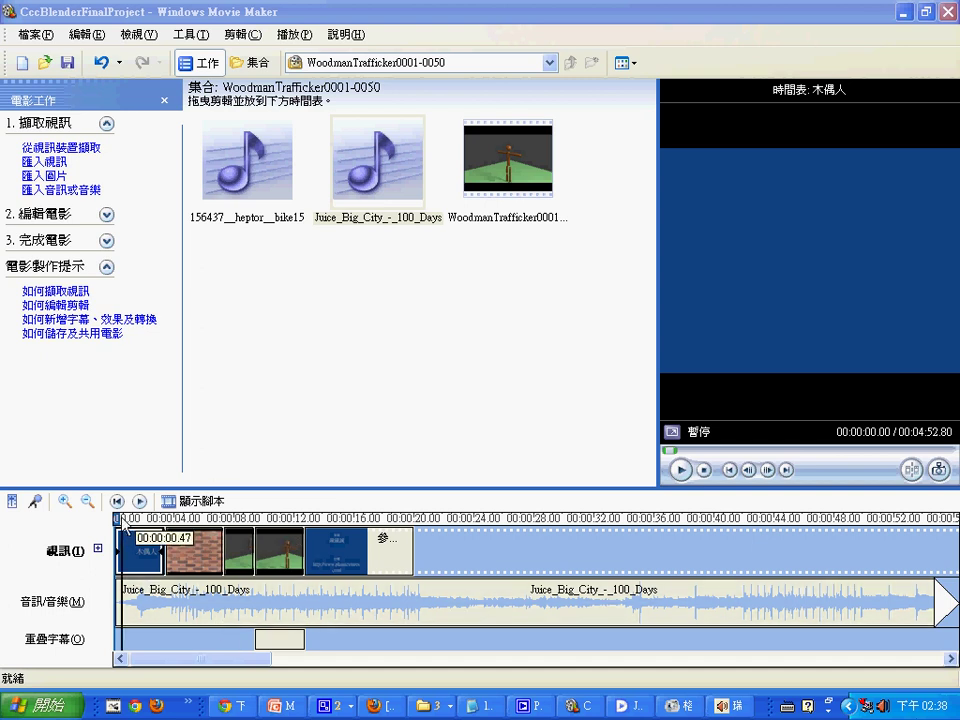
# Play the movie preview from the start, pause near 0:20 after the credits, and scroll the timeline back to 00:00.
pyautogui.click(120, 522)
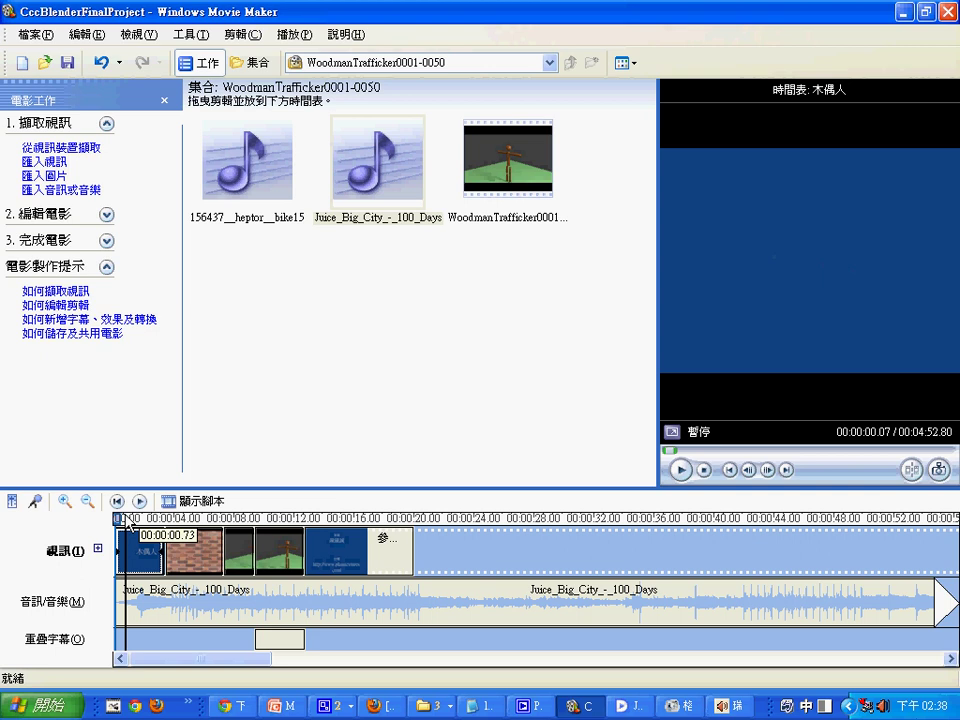
pyautogui.moveTo(127, 521); pyautogui.dragTo(118, 521)
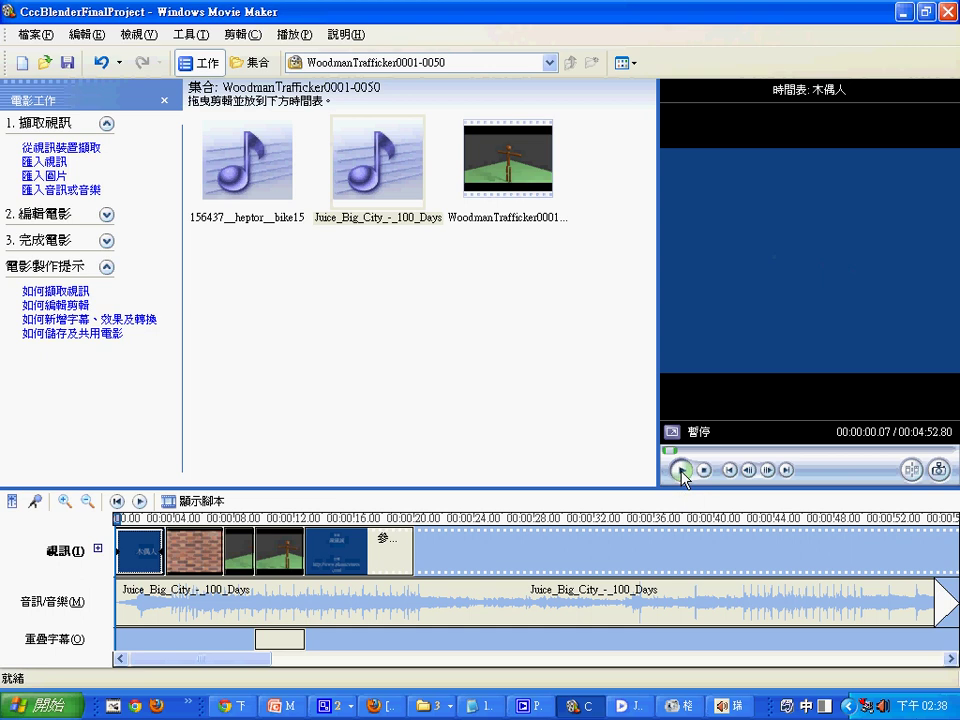
pyautogui.click(681, 470)
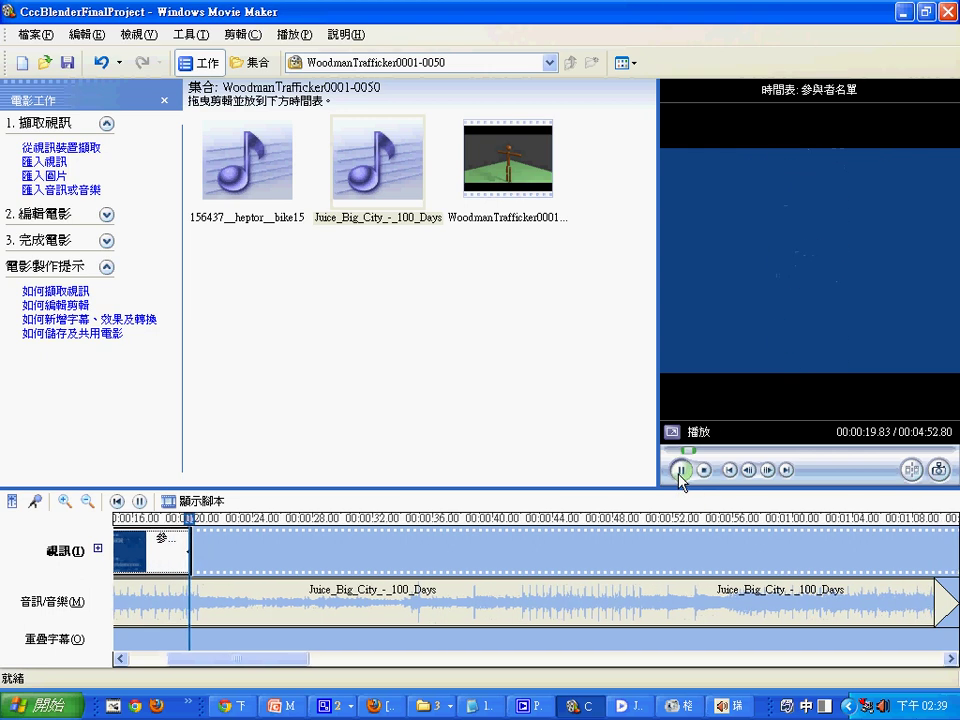
pyautogui.click(679, 471)
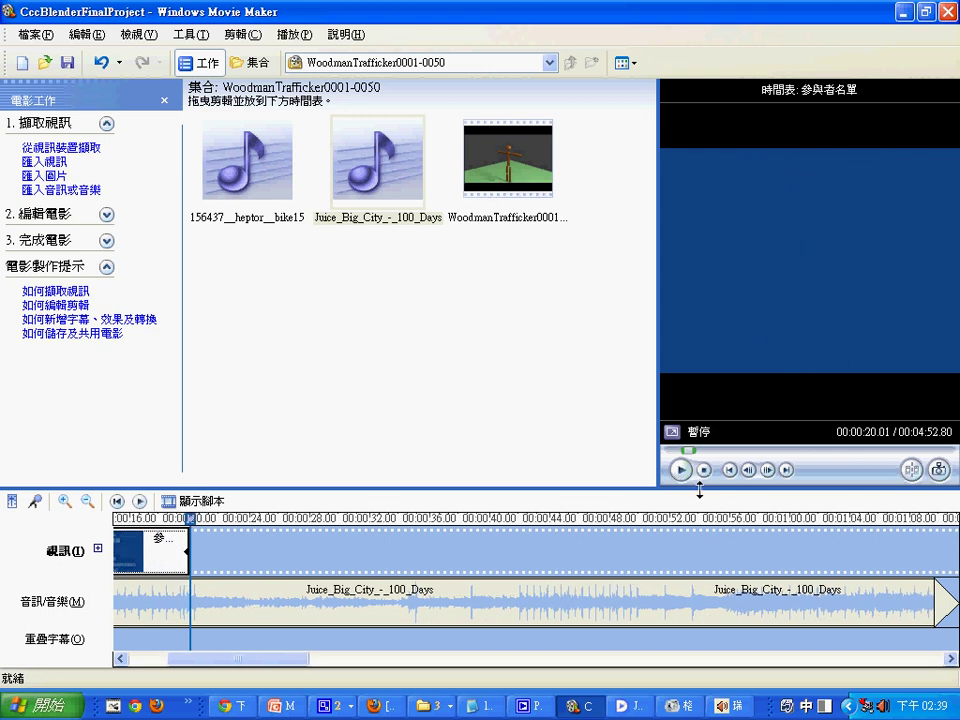
pyautogui.moveTo(184, 659); pyautogui.dragTo(133, 659)
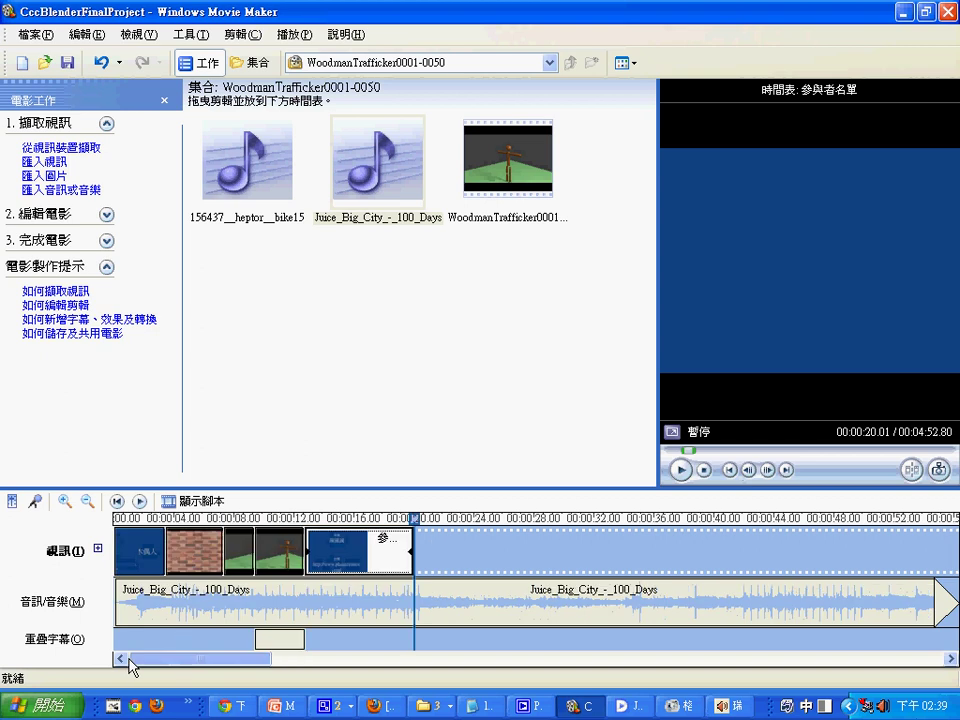
pyautogui.click(139, 567)
pyautogui.click(200, 567)
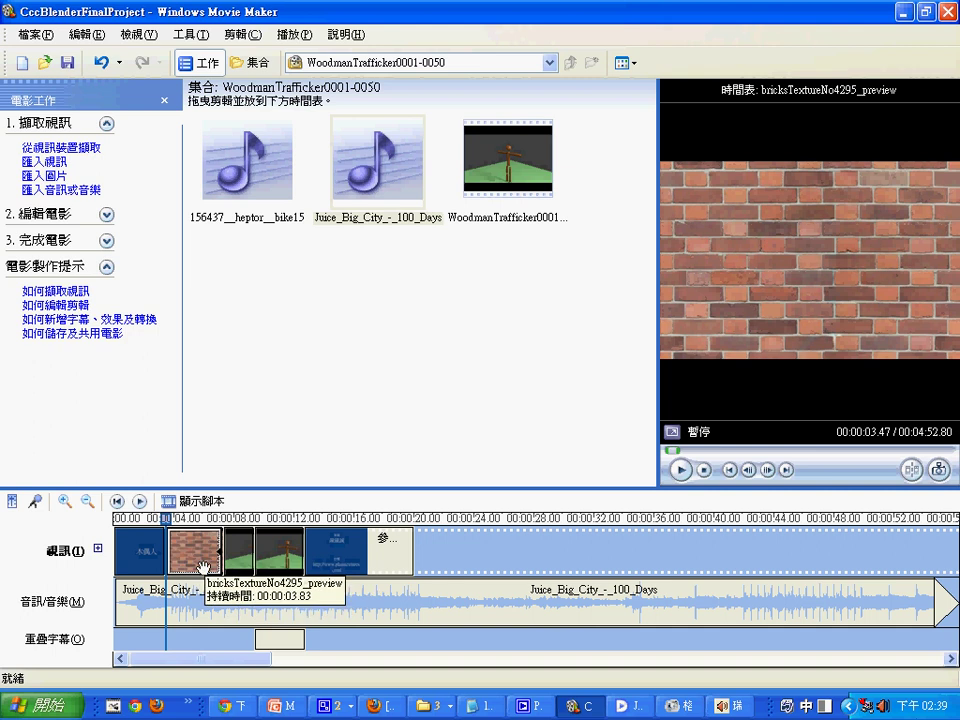
pyautogui.moveTo(236, 563); pyautogui.dragTo(238, 530)
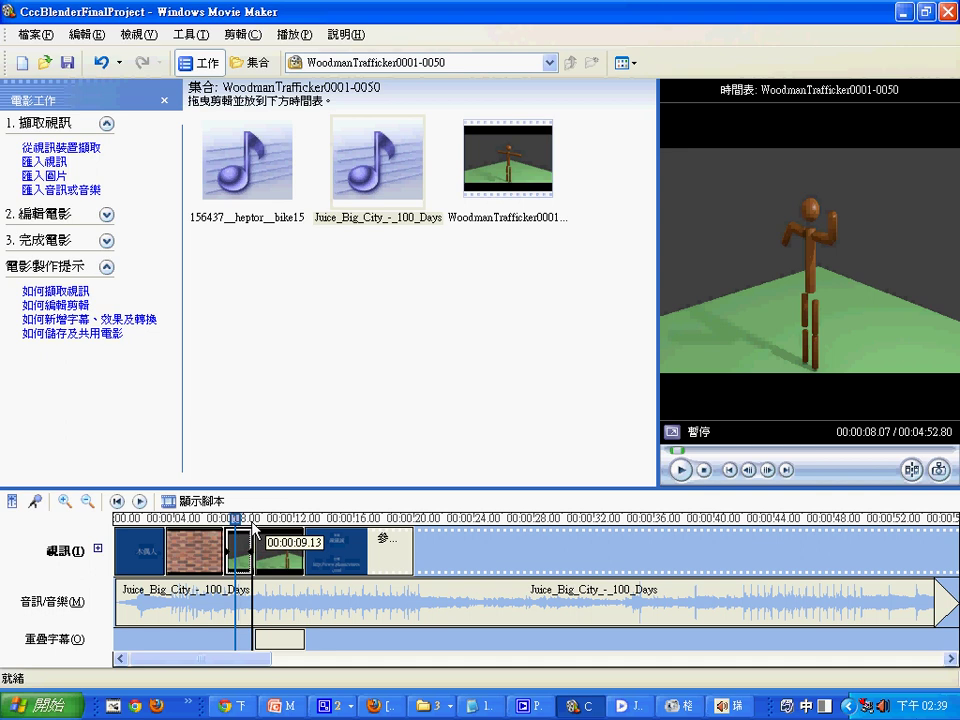
pyautogui.click(265, 519)
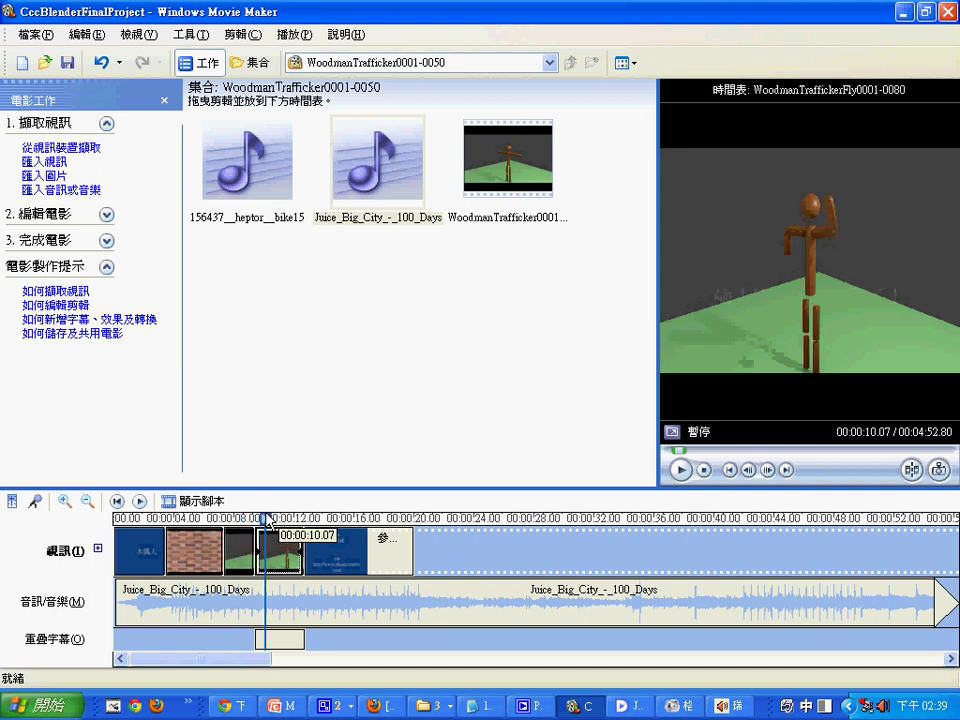
pyautogui.moveTo(265, 519); pyautogui.dragTo(323, 521)
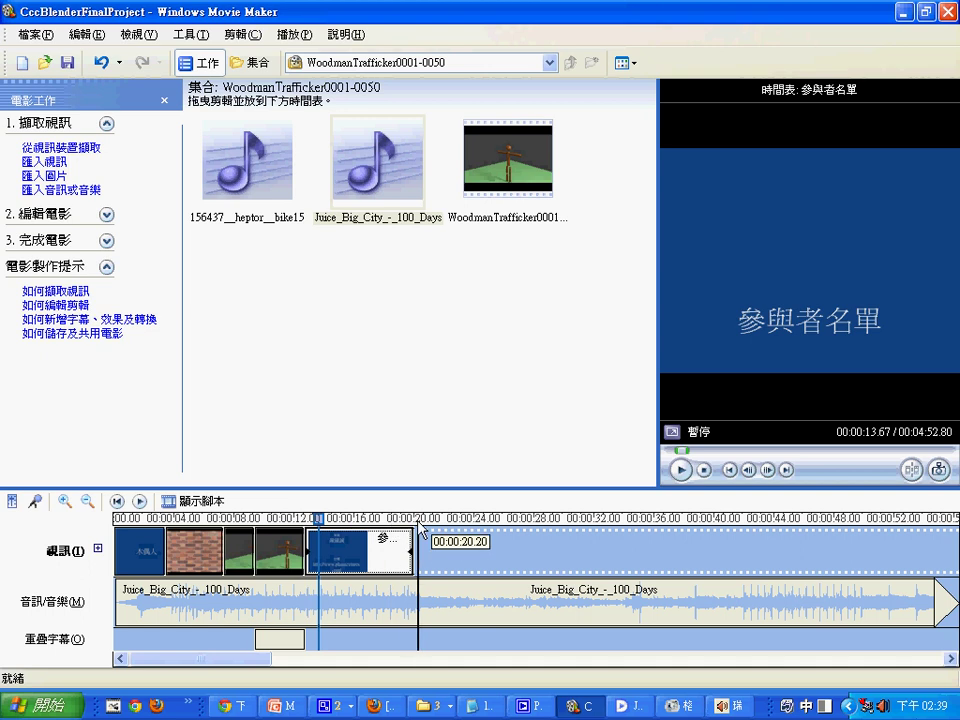
pyautogui.click(263, 617)
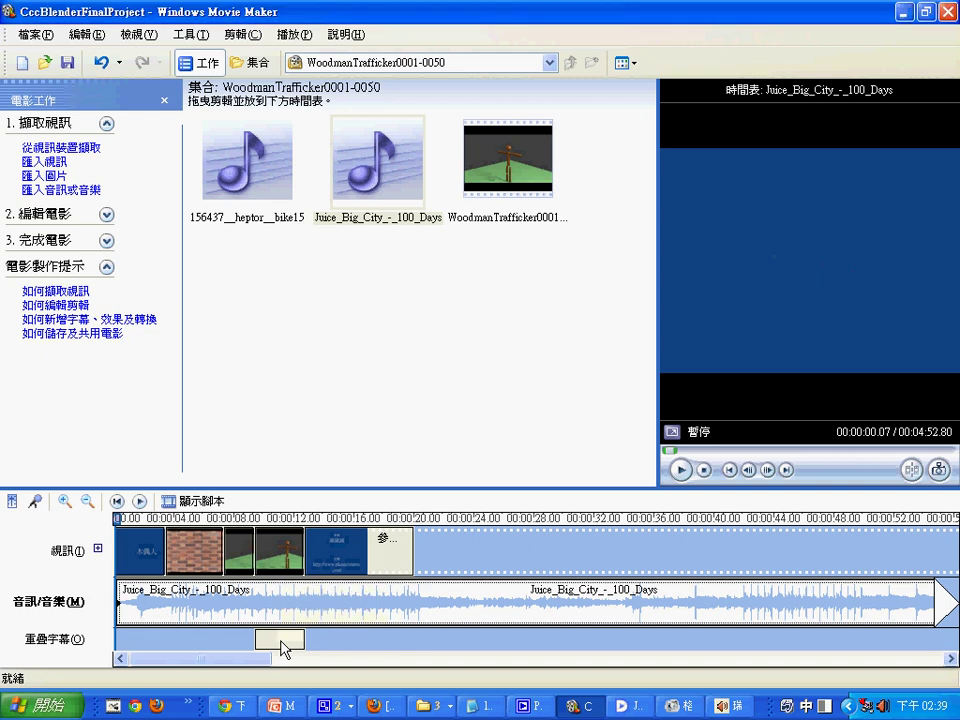
pyautogui.click(275, 570)
pyautogui.click(280, 645)
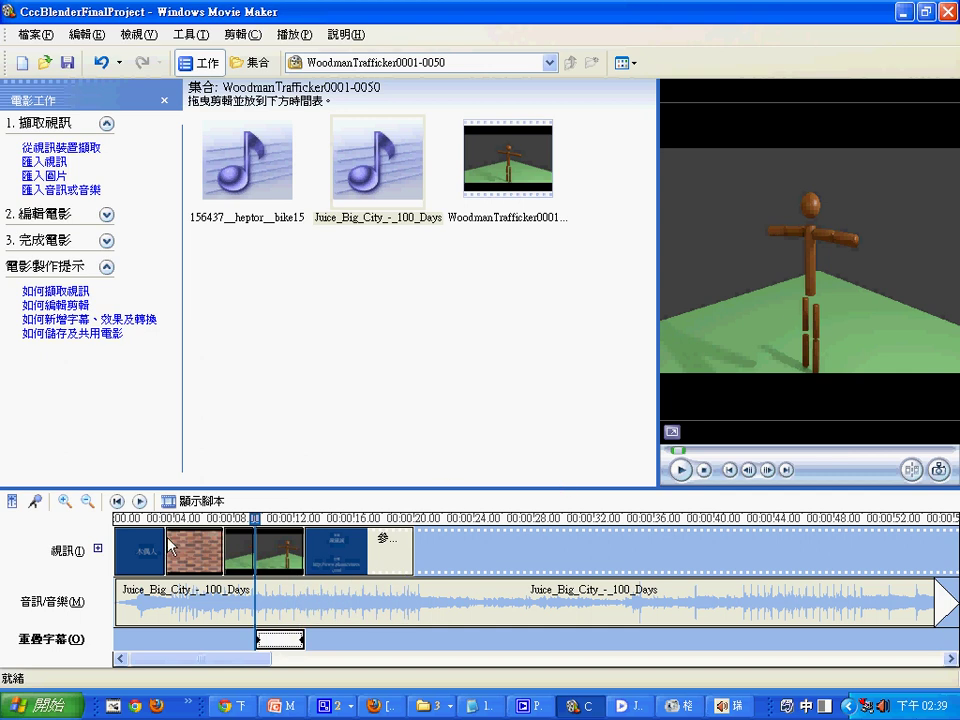
pyautogui.click(128, 550)
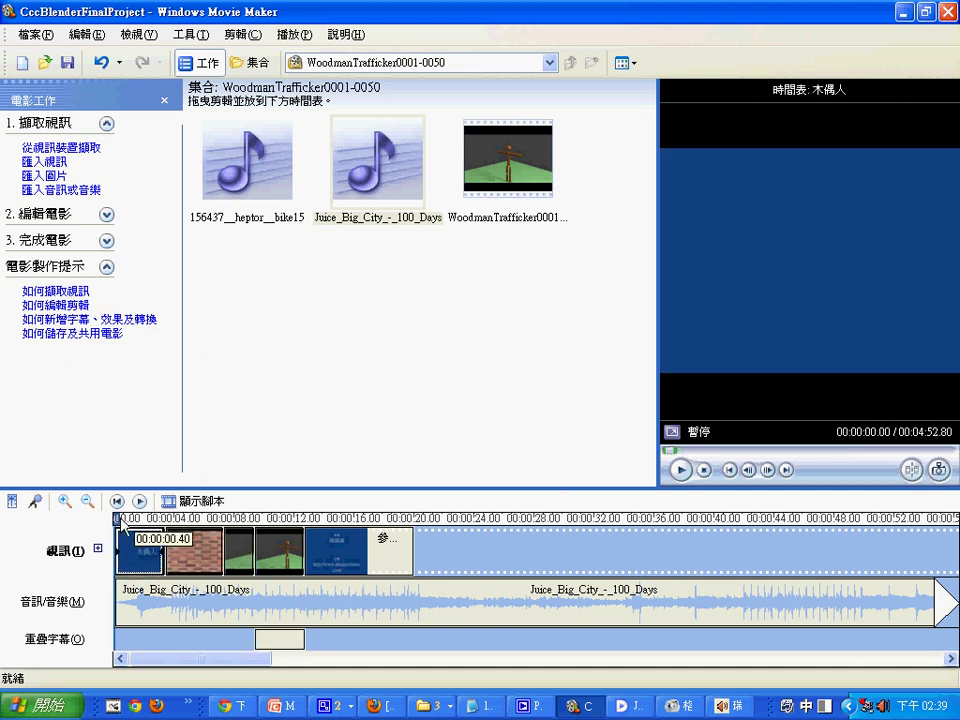
pyautogui.click(128, 553)
pyautogui.click(684, 471)
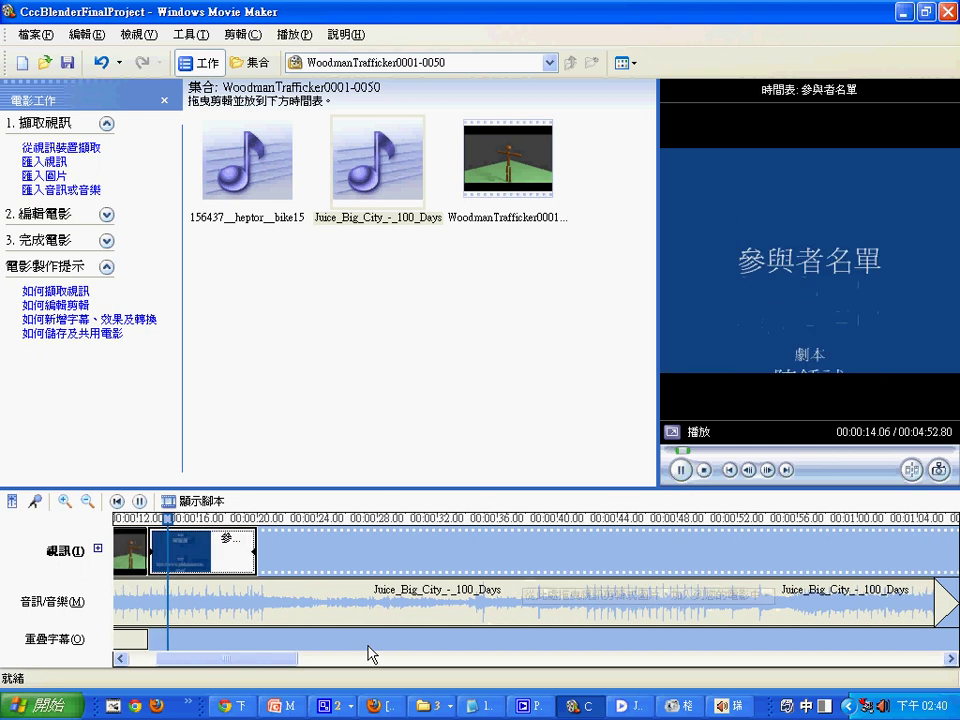
pyautogui.click(146, 503)
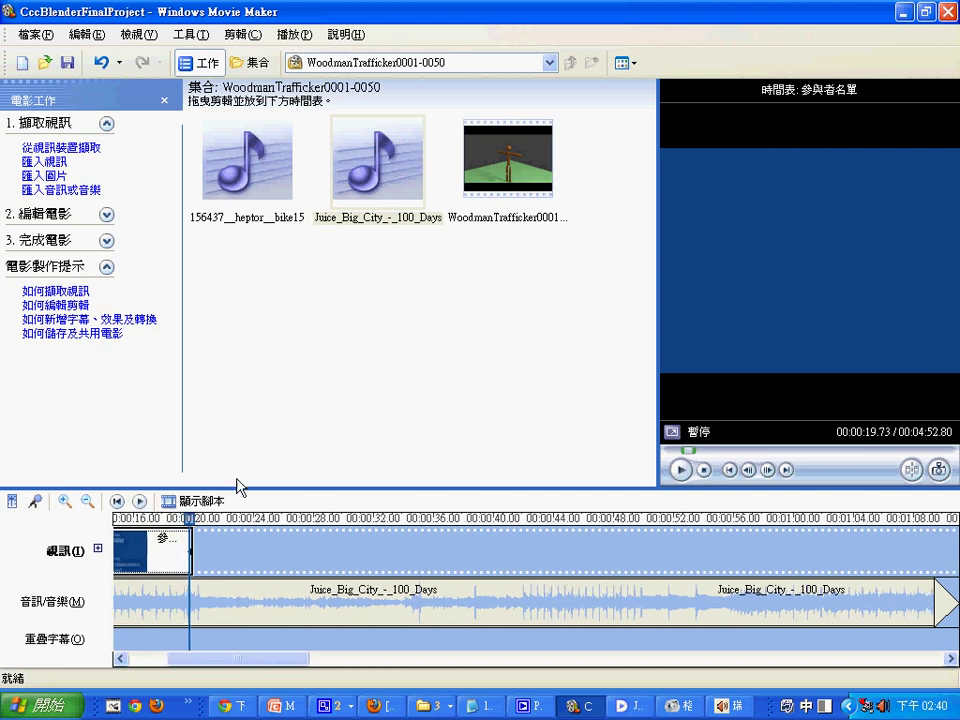
pyautogui.moveTo(268, 658); pyautogui.dragTo(229, 658)
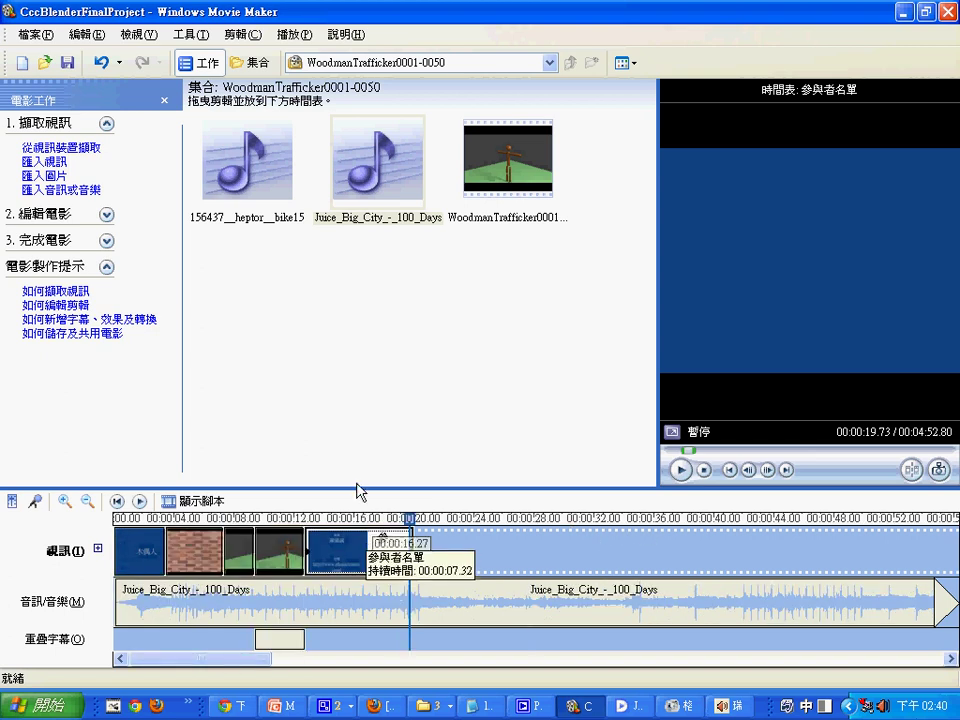
pyautogui.moveTo(409, 518); pyautogui.dragTo(124, 524)
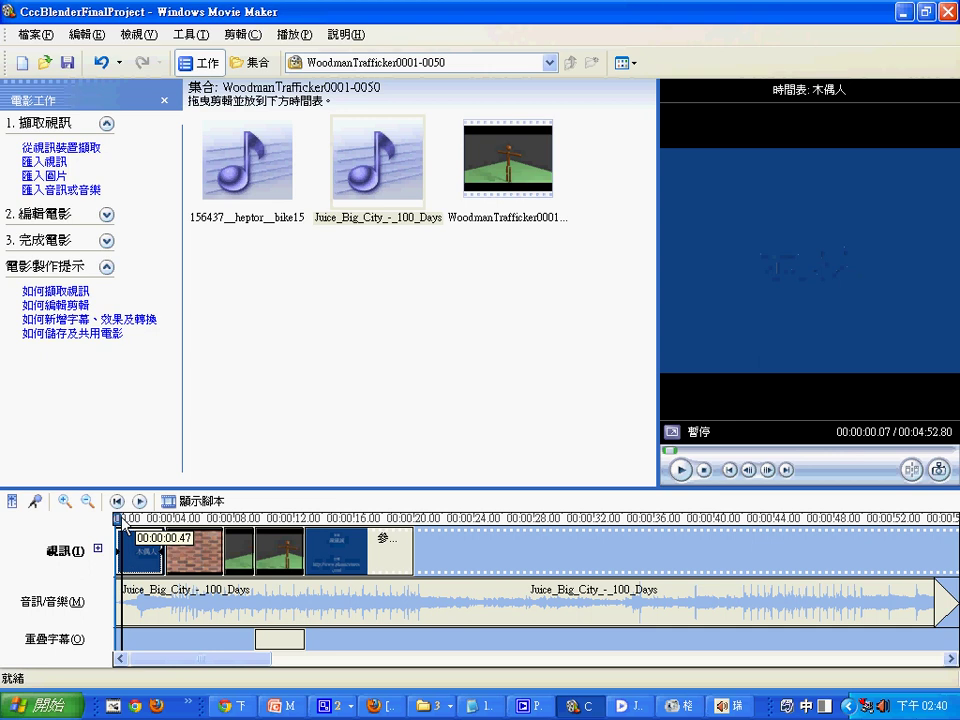
pyautogui.moveTo(121, 527)
pyautogui.mouseDown()
pyautogui.moveTo(183, 543)
pyautogui.moveTo(136, 530)
pyautogui.mouseUp()
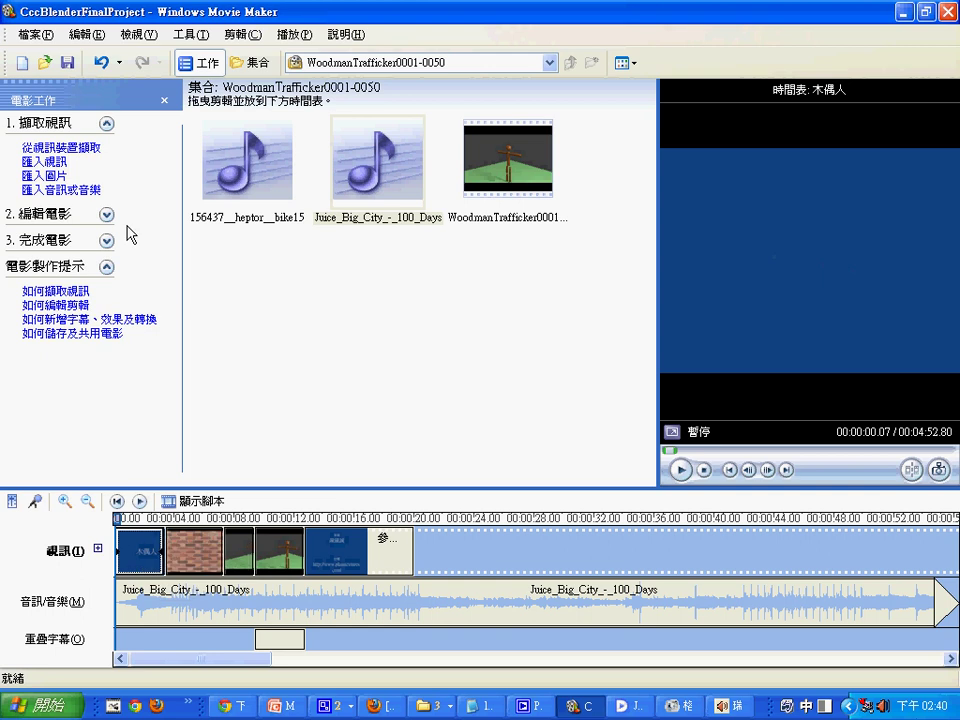
# Open and cancel the Import video and Import pictures dialogs.
pyautogui.click(58, 164)
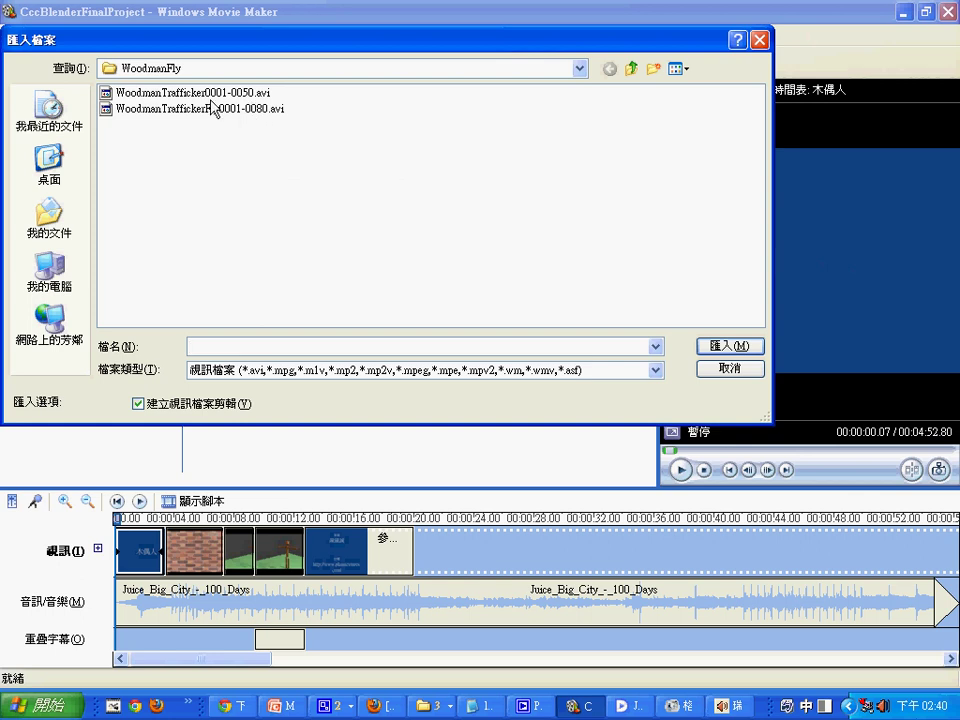
pyautogui.click(760, 368)
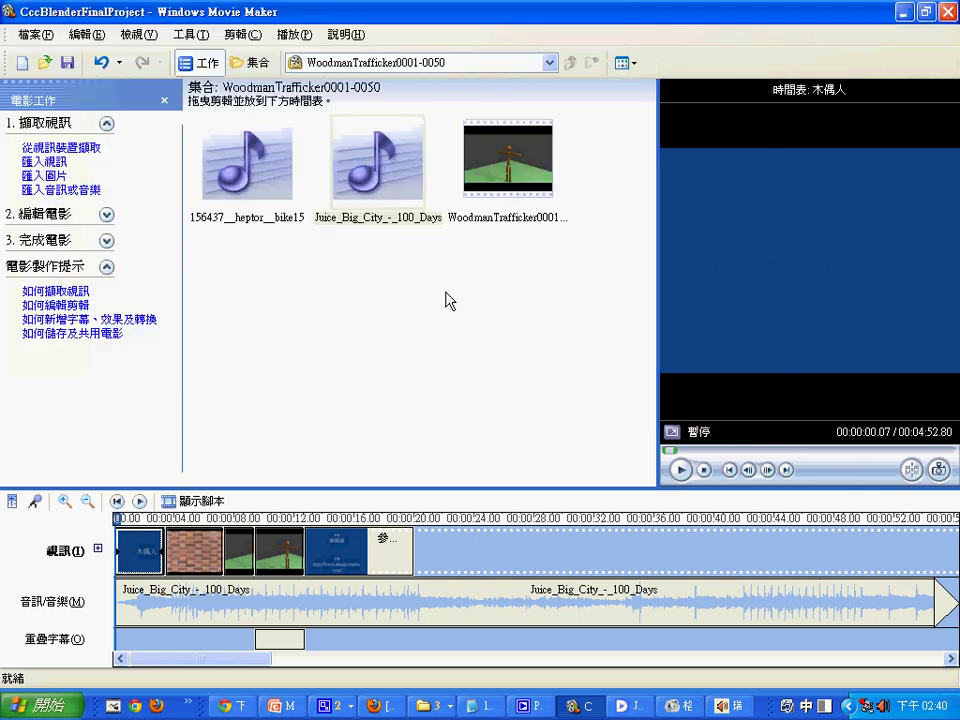
pyautogui.click(60, 176)
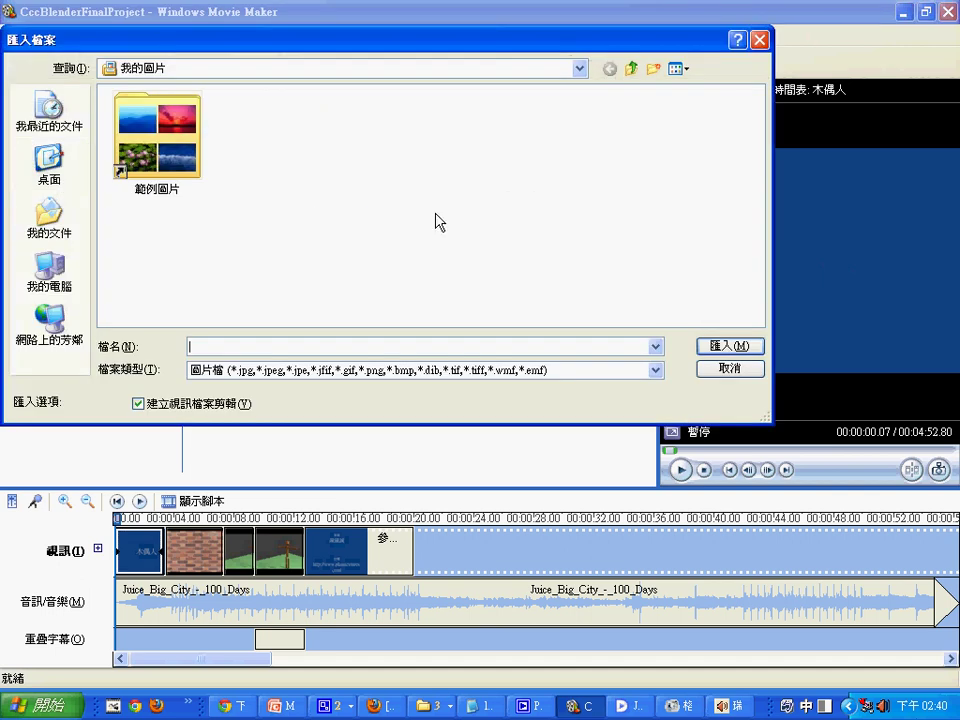
pyautogui.click(730, 368)
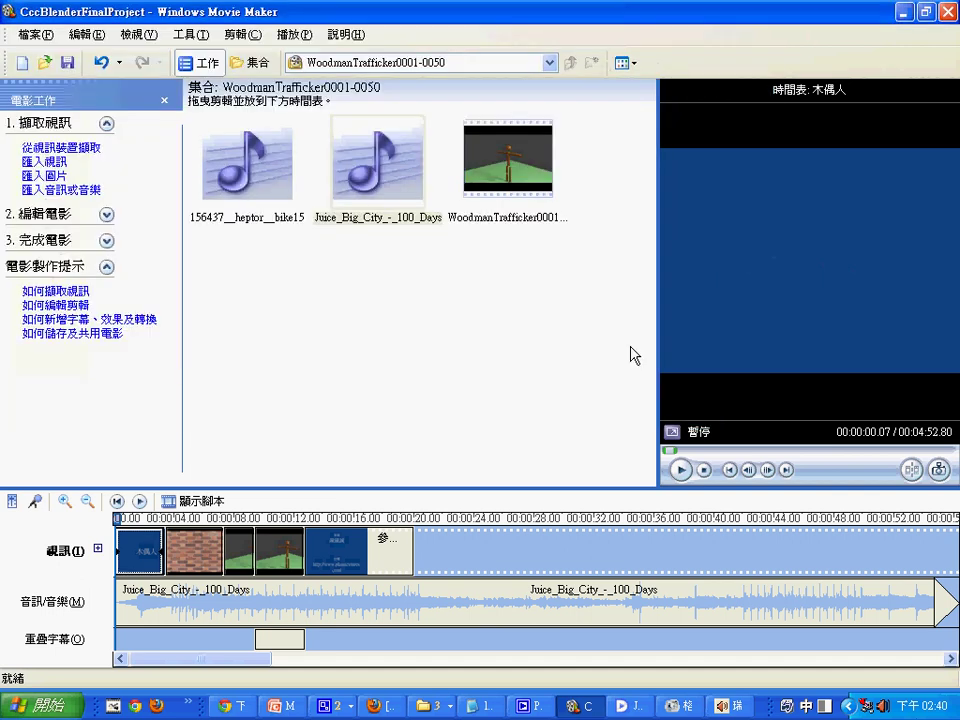
# Try importing Juice_Big_City_-_100_Days.mp3, dismiss the invalid-file error, and minimize Movie Maker.
pyautogui.click(60, 188)
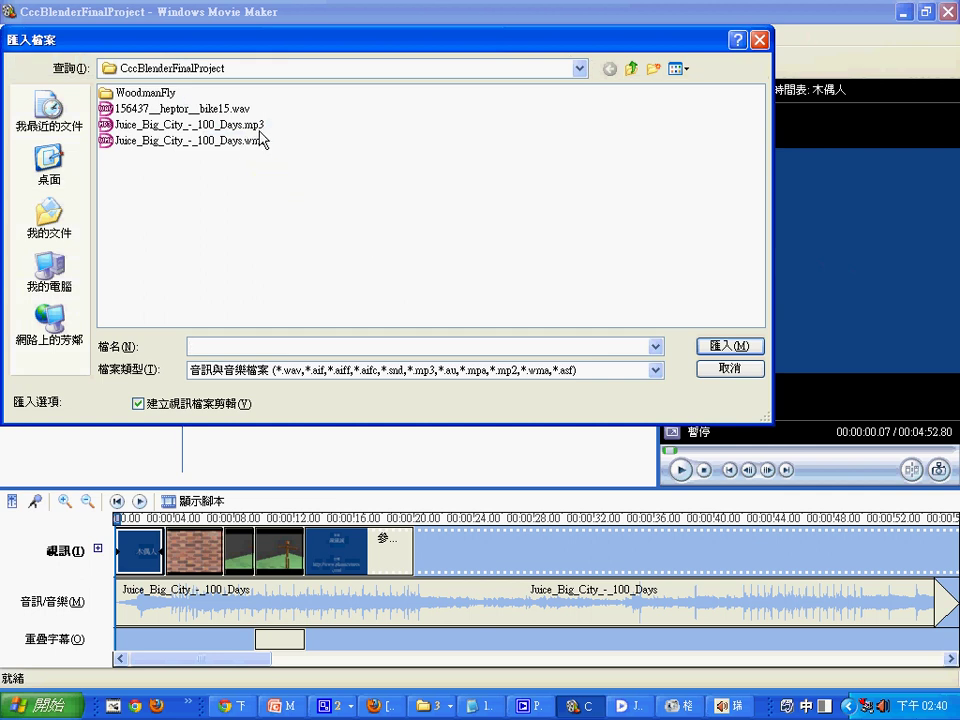
pyautogui.click(257, 131)
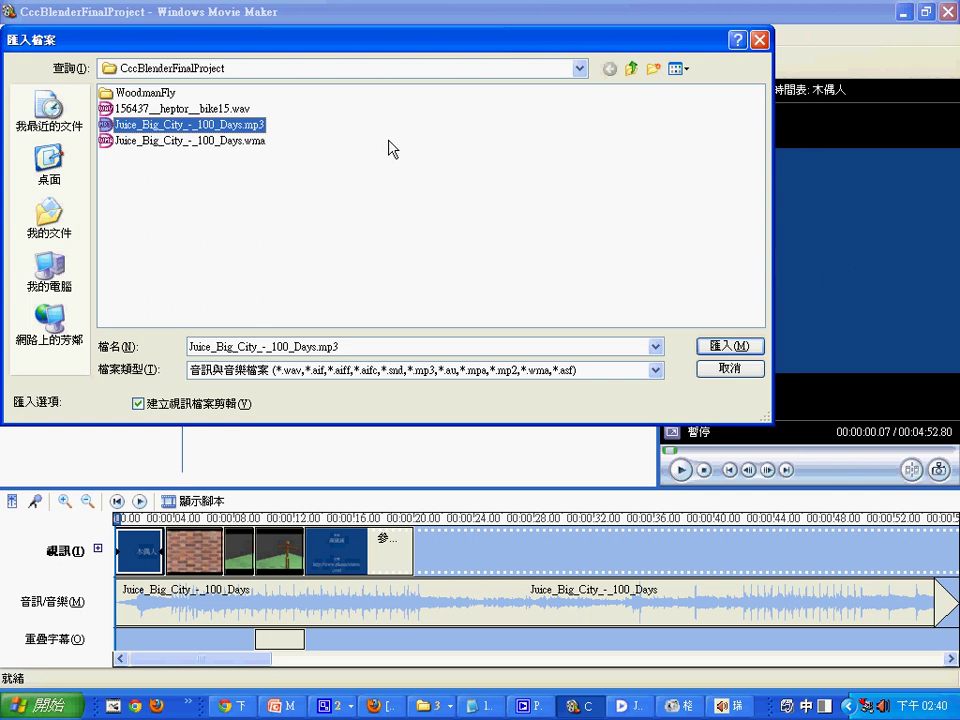
pyautogui.click(712, 345)
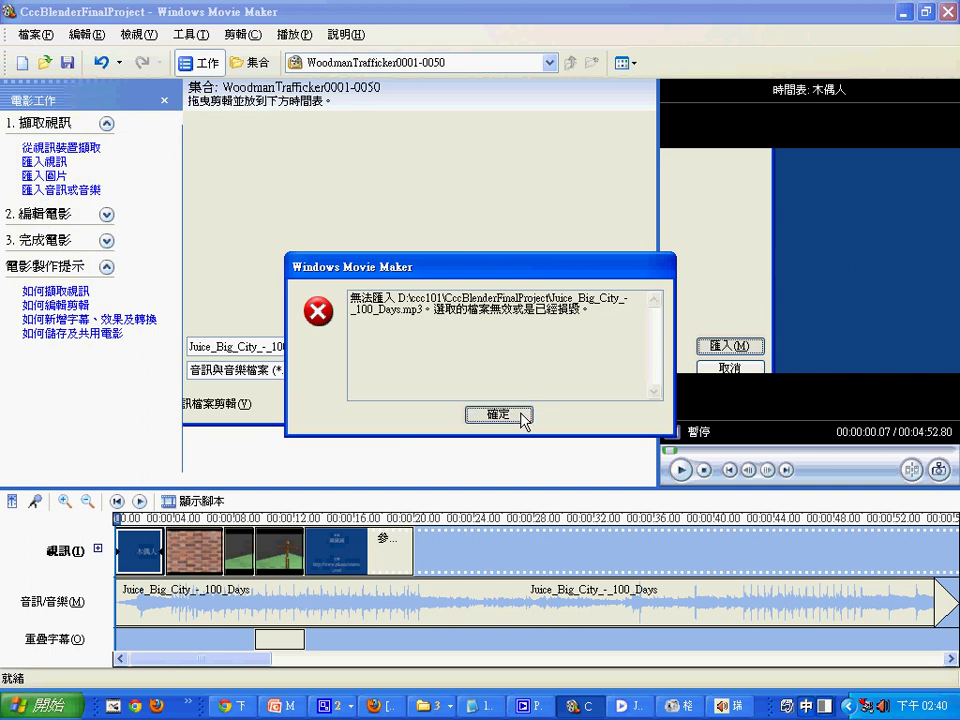
pyautogui.click(522, 416)
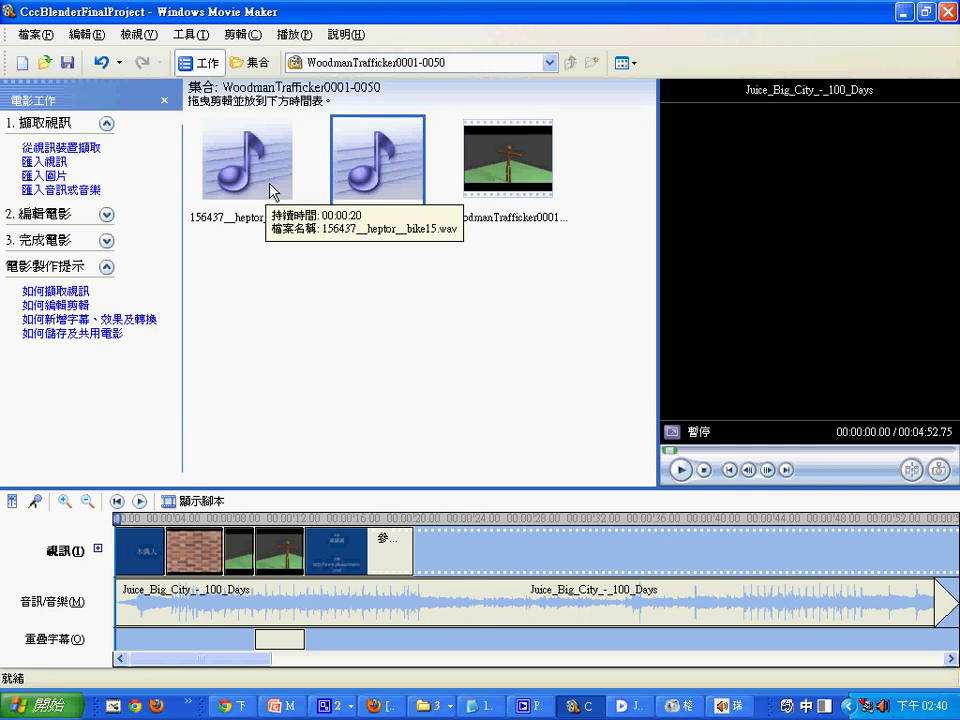
pyautogui.moveTo(378, 175)
pyautogui.mouseDown()
pyautogui.moveTo(380, 537)
pyautogui.moveTo(420, 531)
pyautogui.mouseUp()
pyautogui.click(590, 708)
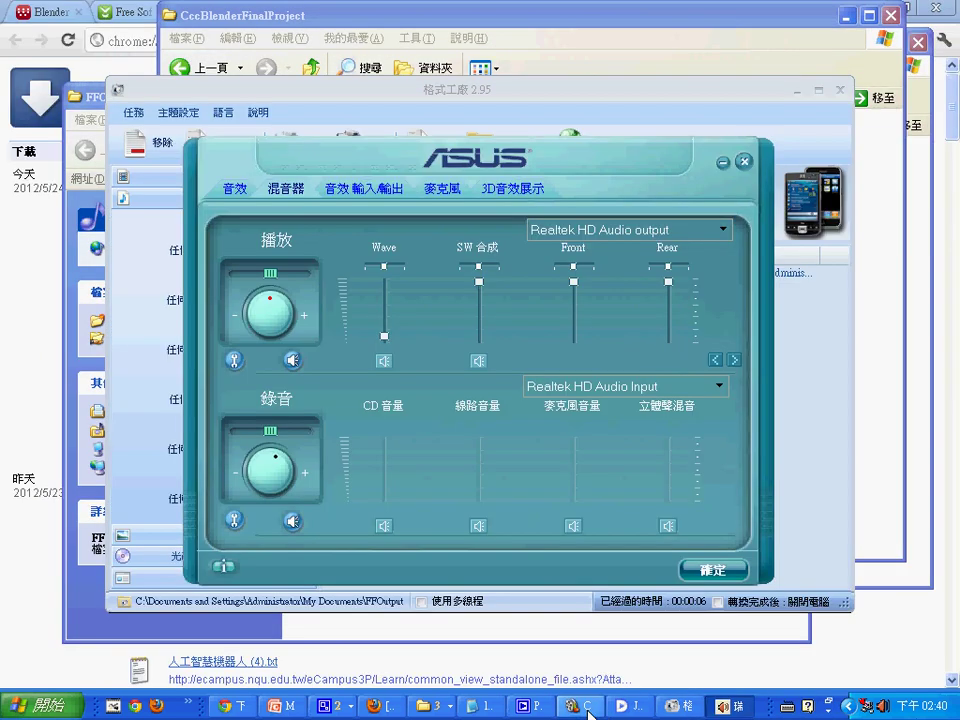
pyautogui.click(745, 163)
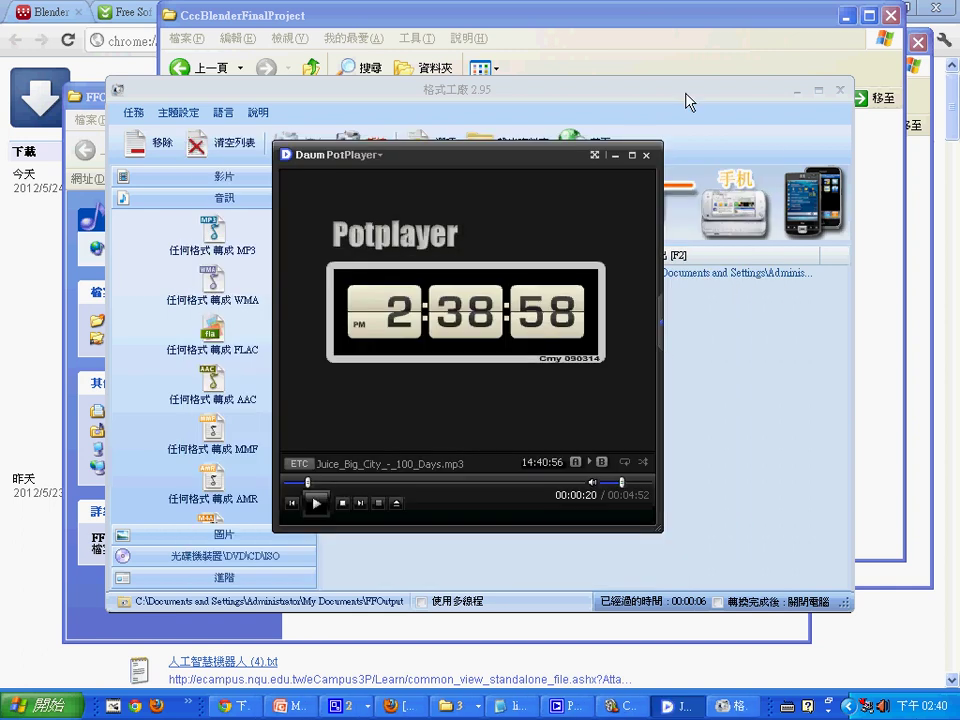
# Close the player, widen the 來源 column, select the converted Juice_Big_City file and open its FFOutput folder.
pyautogui.click(645, 157)
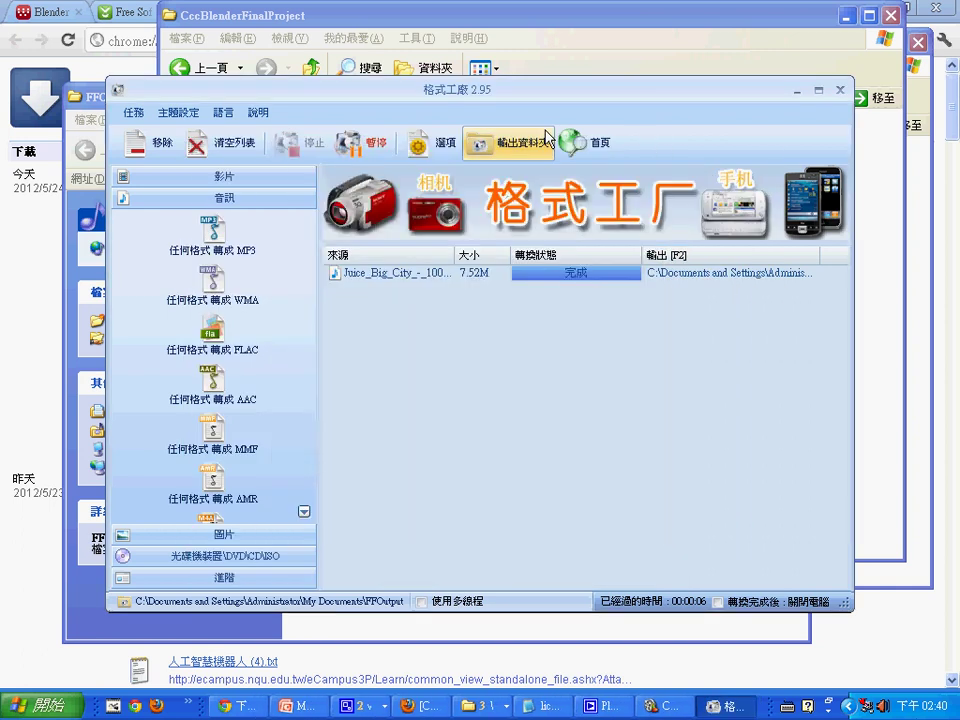
pyautogui.moveTo(456, 255); pyautogui.dragTo(528, 255)
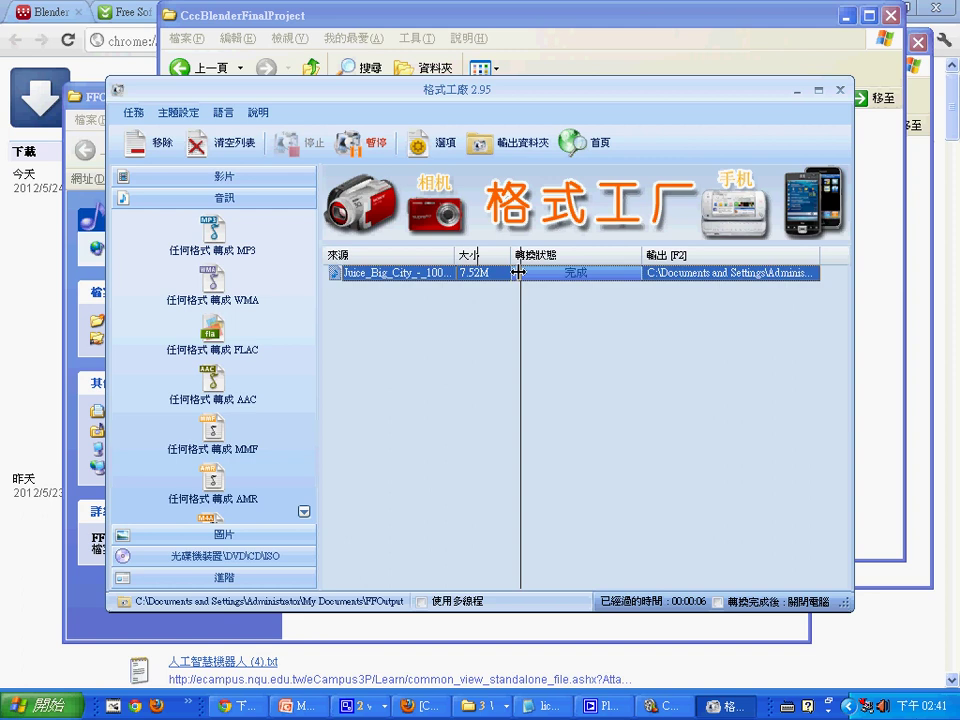
pyautogui.click(480, 273)
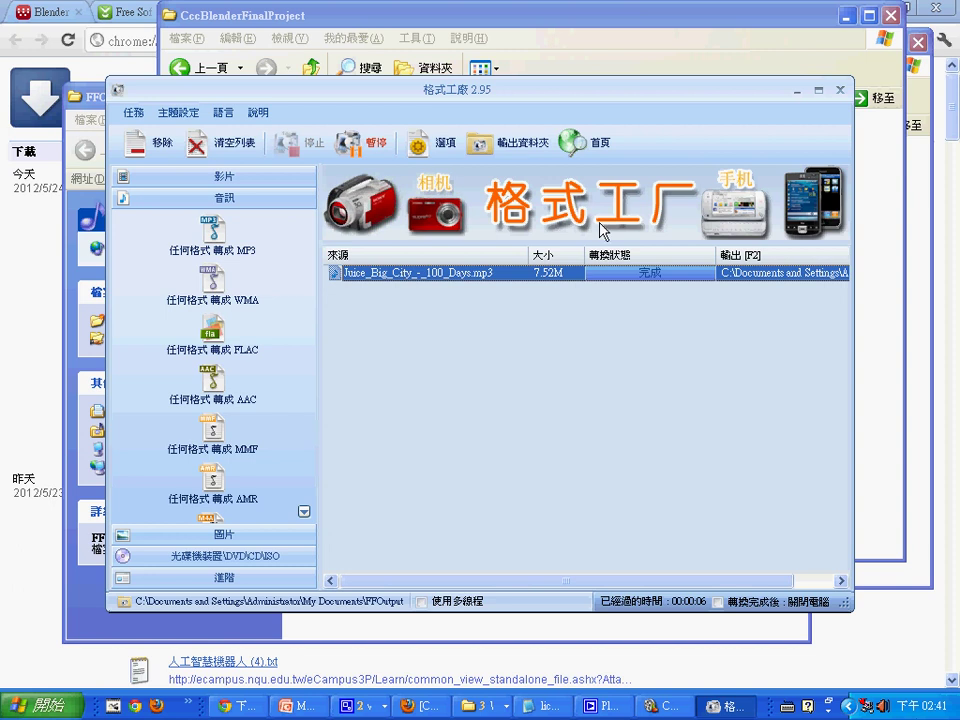
pyautogui.click(497, 163)
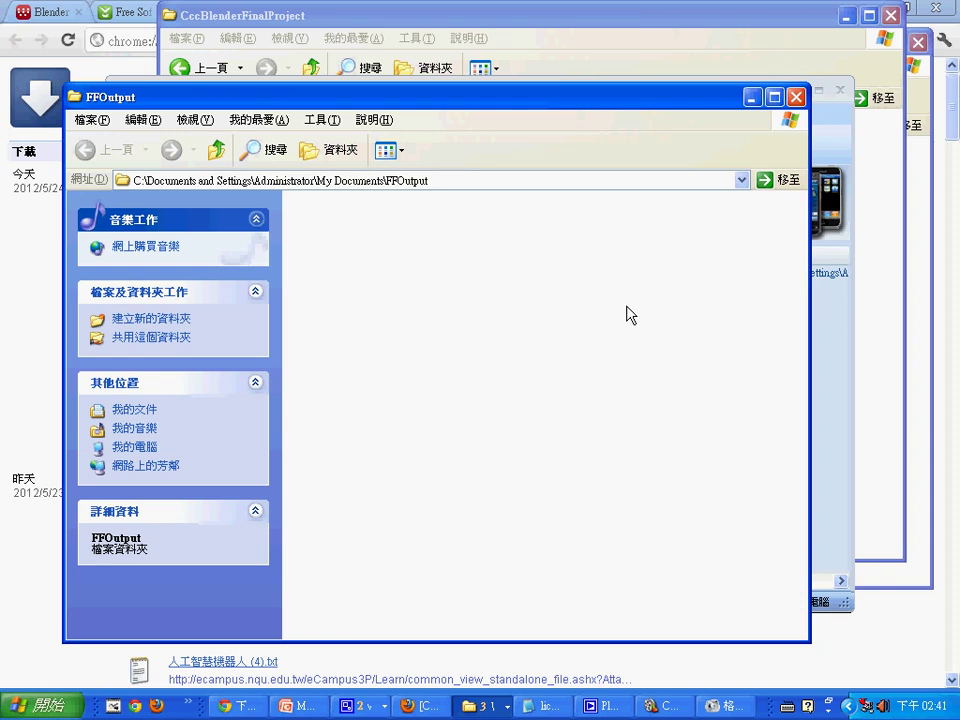
# In the CccBlenderFinalProject folder, select Juice_Big_City_-_100_Days.wma, then switch back to Movie Maker.
pyautogui.click(478, 708)
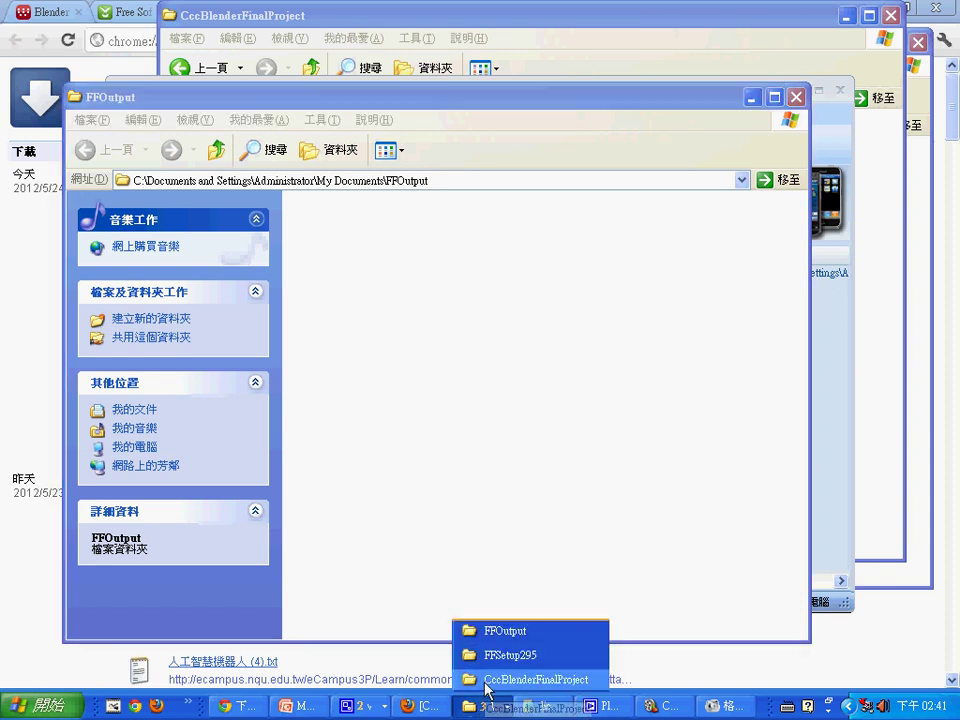
pyautogui.click(495, 677)
pyautogui.click(522, 296)
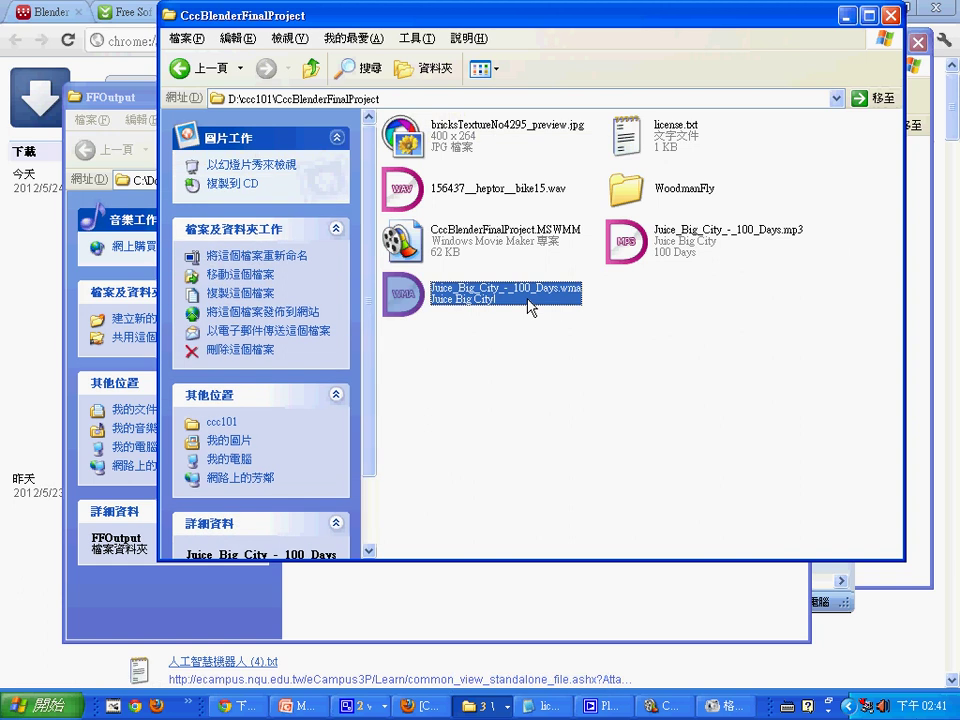
pyautogui.click(668, 706)
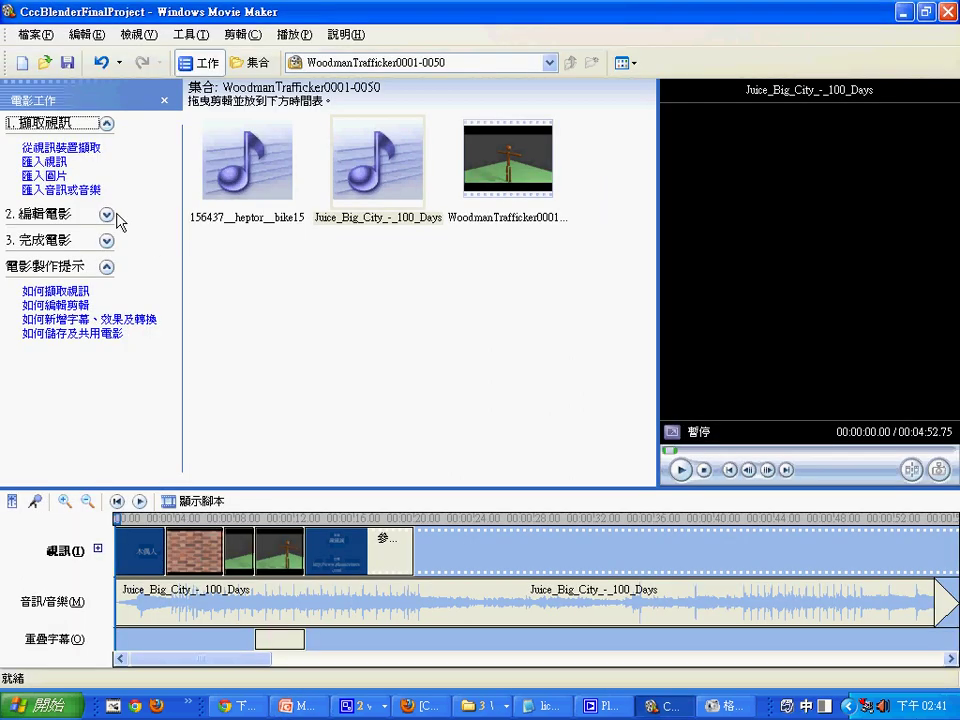
# Select the Juice_Big_City_-_100_Days audio in the collection, then the 木偶人 title clip on the timeline.
pyautogui.click(378, 160)
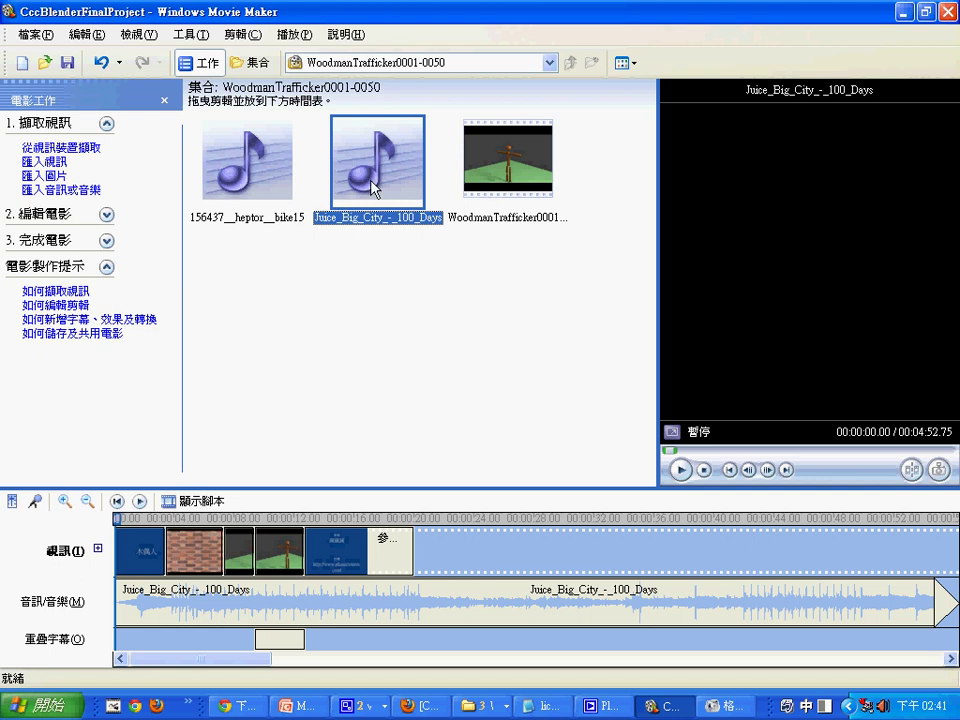
pyautogui.moveTo(373, 188)
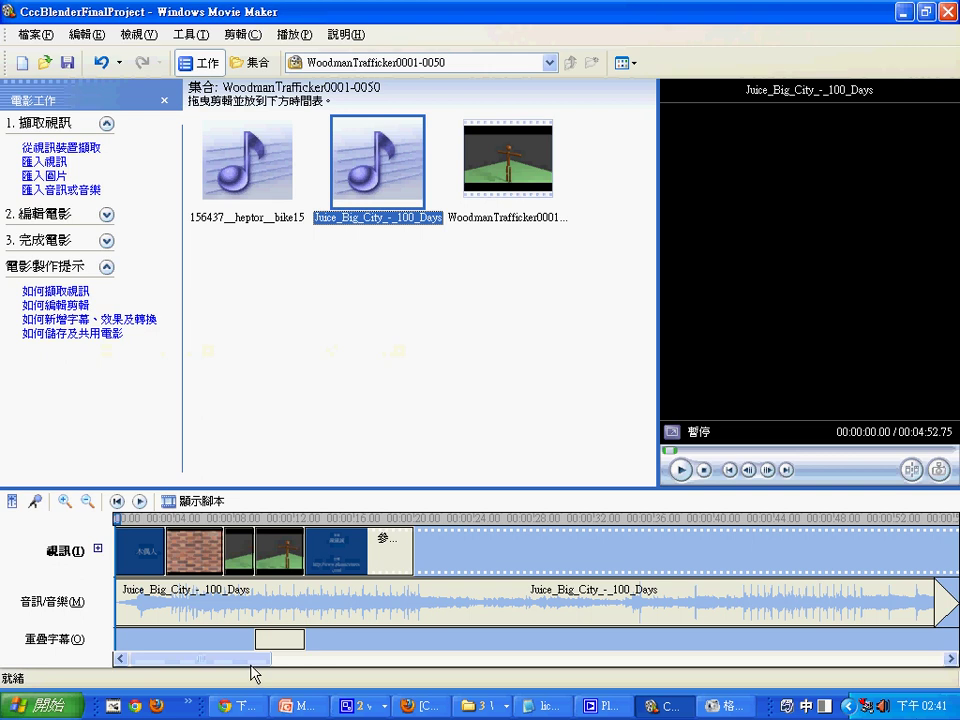
pyautogui.click(163, 666)
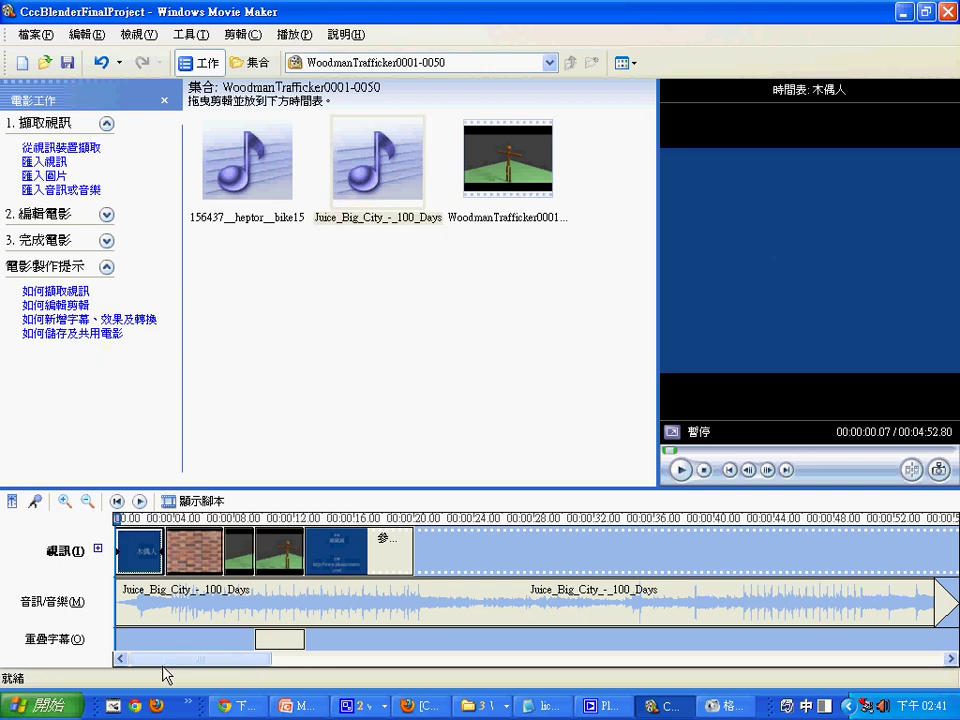
# Switch to storyboard view and show the 視訊轉換 gallery through 工具 > 視訊效果.
pyautogui.click(180, 500)
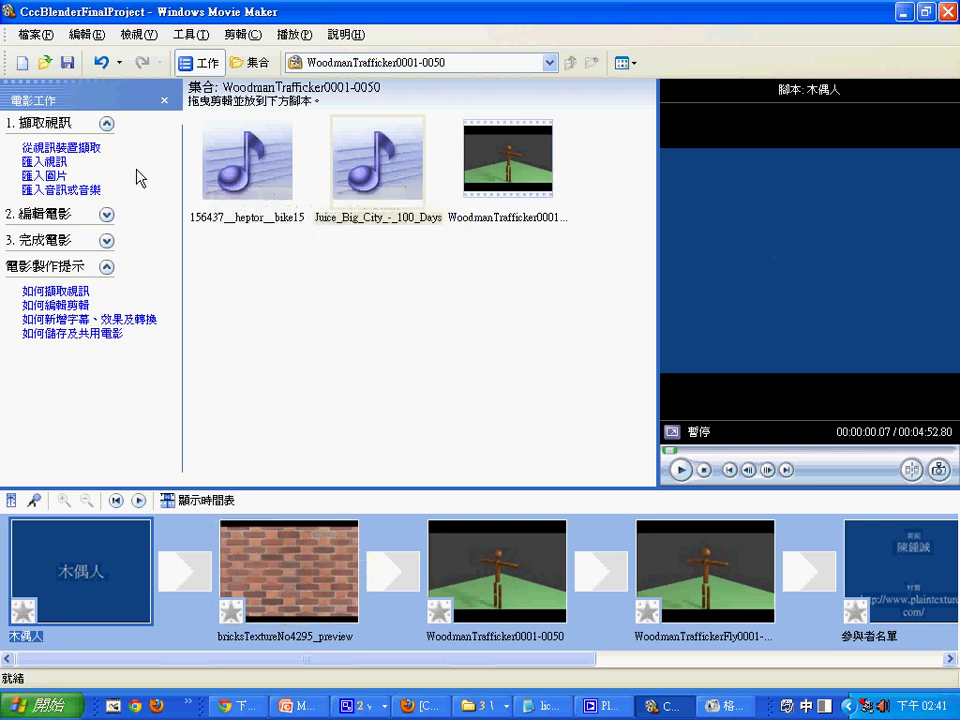
pyautogui.click(203, 38)
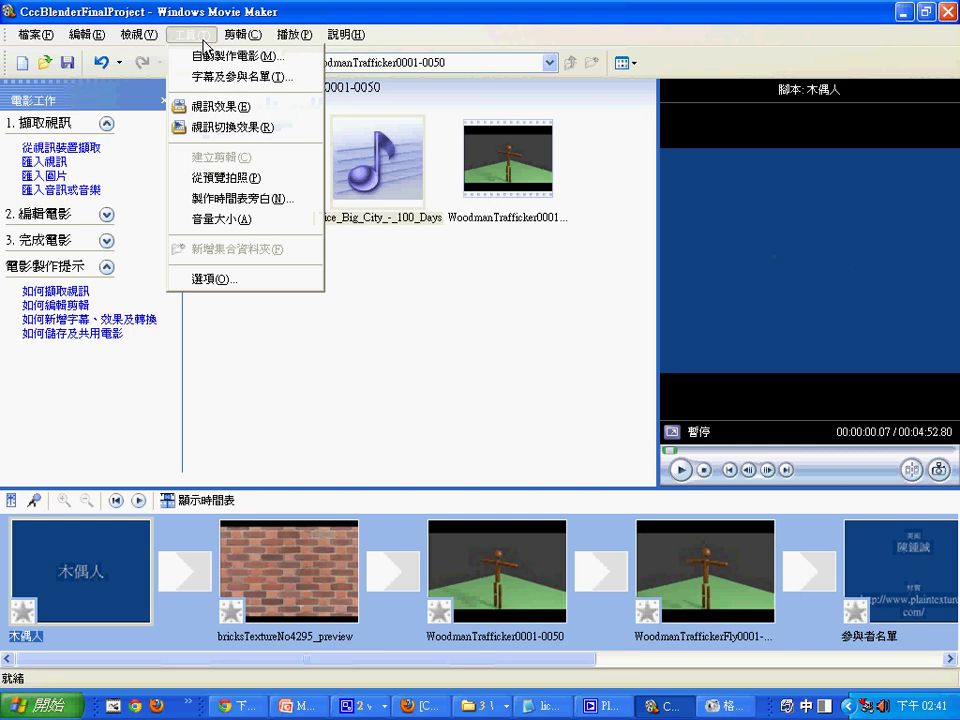
pyautogui.click(220, 107)
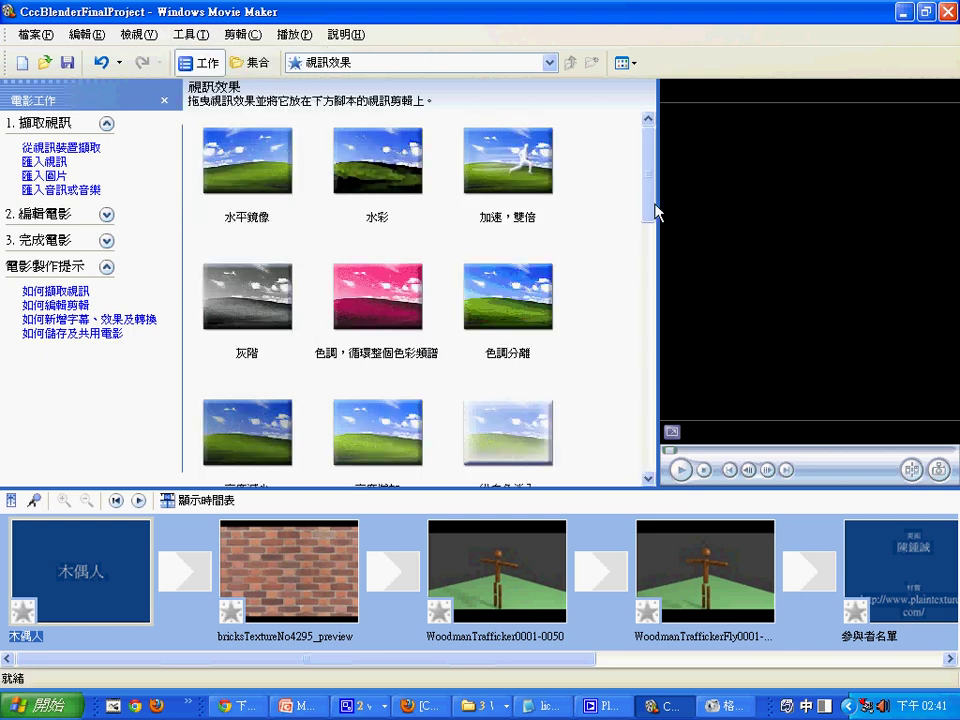
pyautogui.click(377, 68)
pyautogui.click(326, 95)
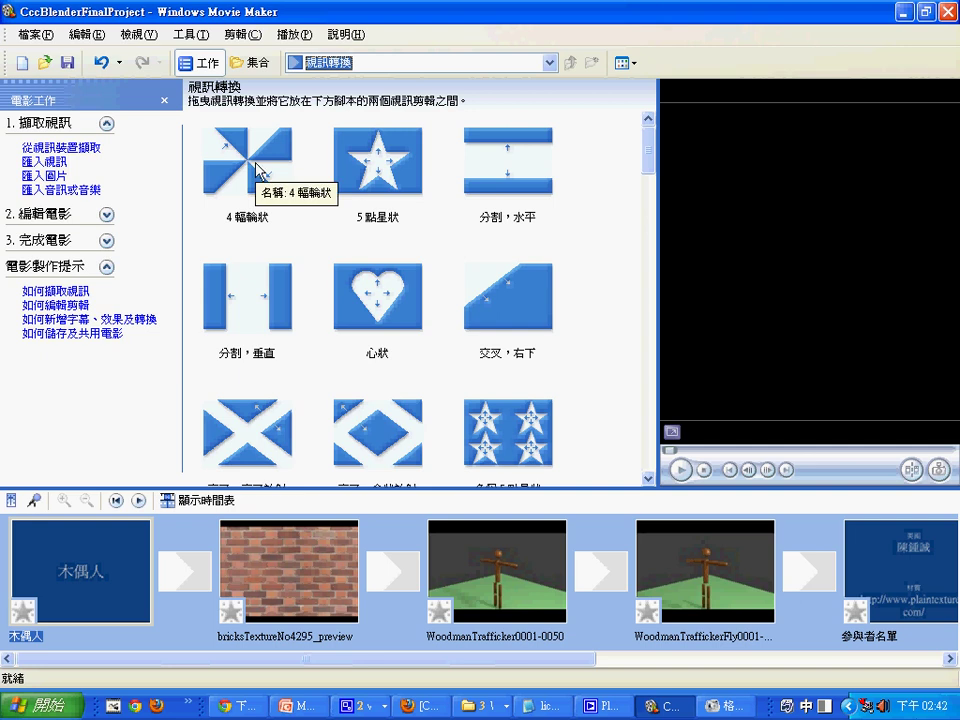
# Insert 4 輻輪狀 after 木偶人, 分割，垂直 after the bricks, 粉碎，右上 between Woodman clips, 擦去，往下擴大擦去 before the credits.
pyautogui.moveTo(257, 165); pyautogui.dragTo(199, 579)
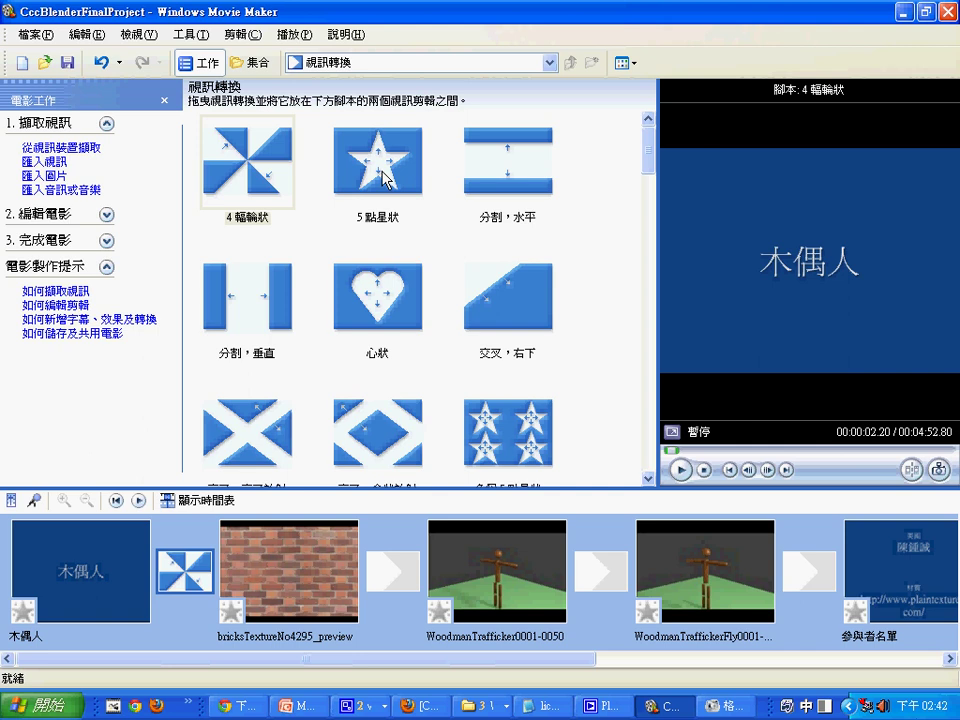
pyautogui.moveTo(253, 310); pyautogui.dragTo(395, 565)
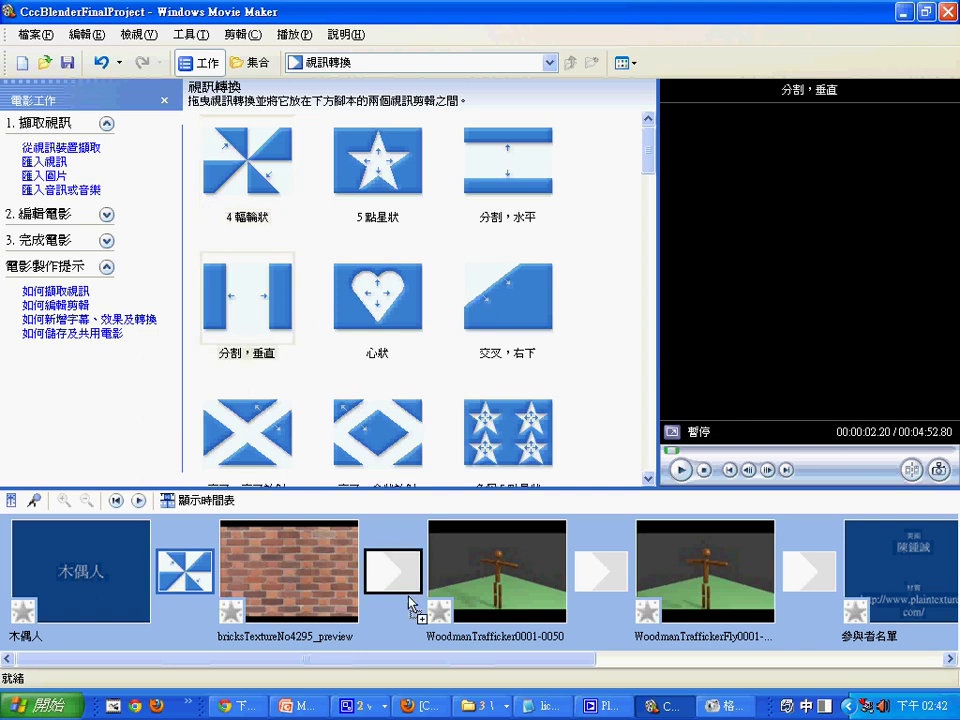
pyautogui.moveTo(648, 150); pyautogui.dragTo(654, 246)
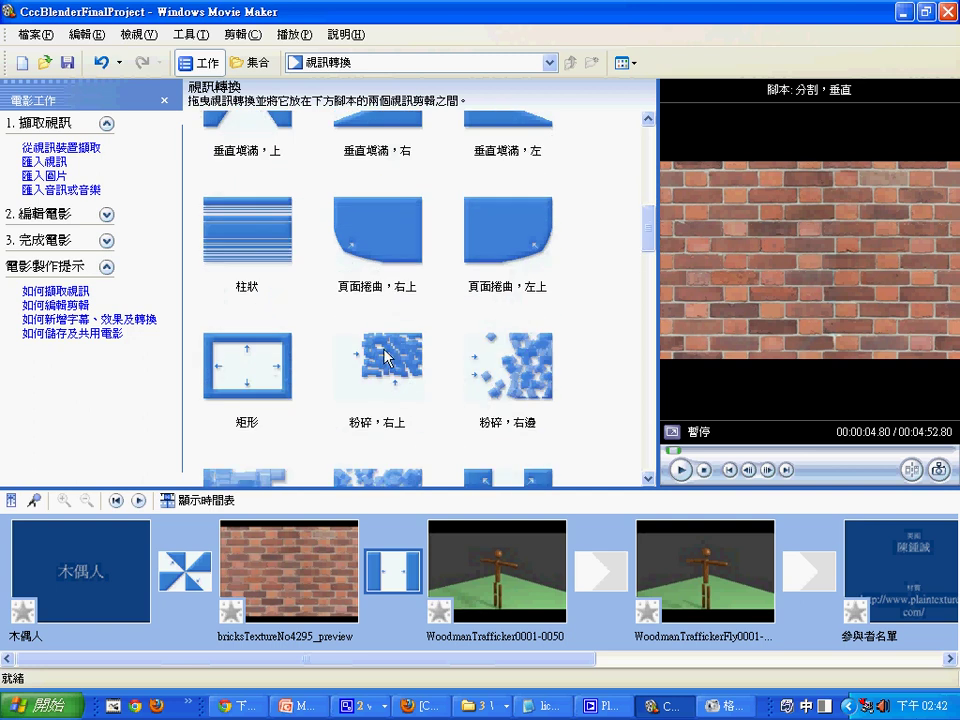
pyautogui.moveTo(388, 360)
pyautogui.mouseDown()
pyautogui.moveTo(626, 606)
pyautogui.moveTo(601, 560)
pyautogui.moveTo(602, 568)
pyautogui.mouseUp()
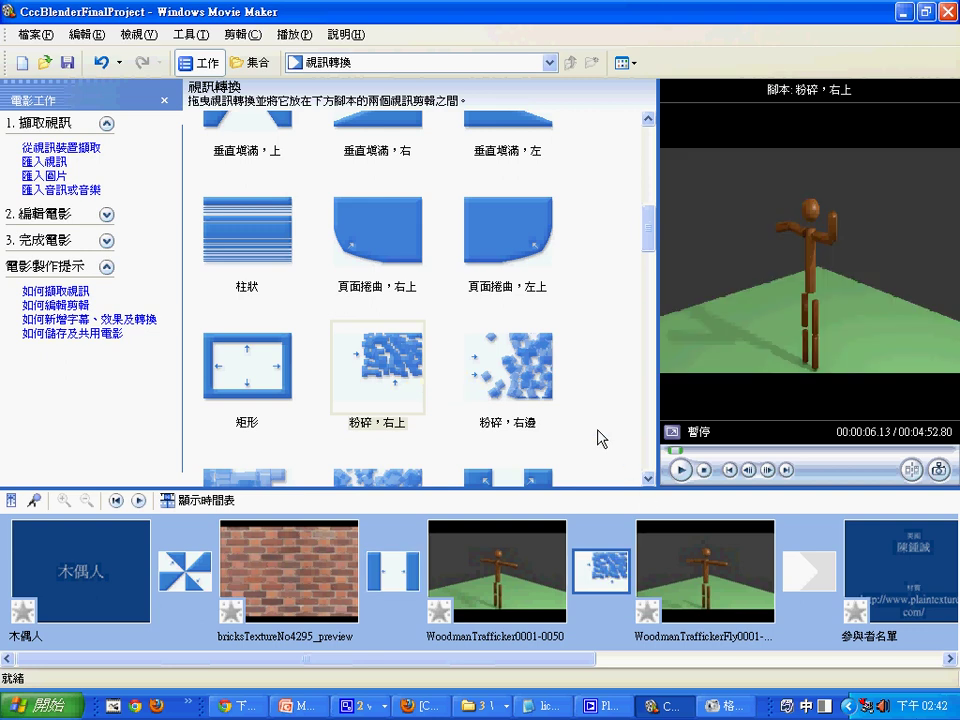
pyautogui.moveTo(648, 246)
pyautogui.mouseDown()
pyautogui.moveTo(657, 390)
pyautogui.moveTo(635, 157)
pyautogui.moveTo(640, 326)
pyautogui.moveTo(626, 460)
pyautogui.mouseUp()
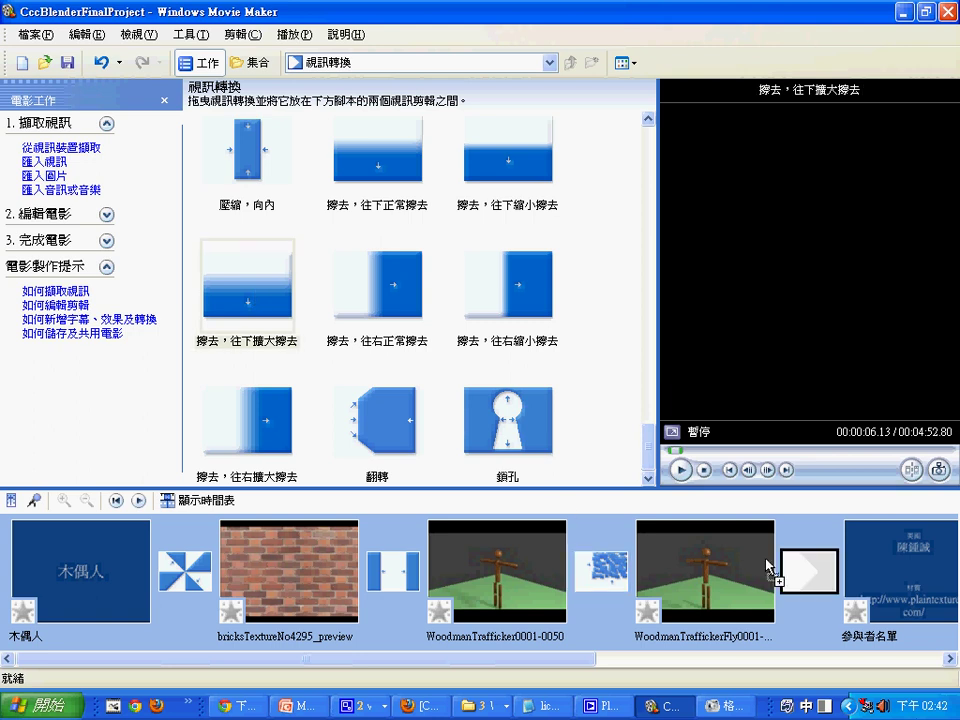
pyautogui.moveTo(258, 299); pyautogui.dragTo(785, 571)
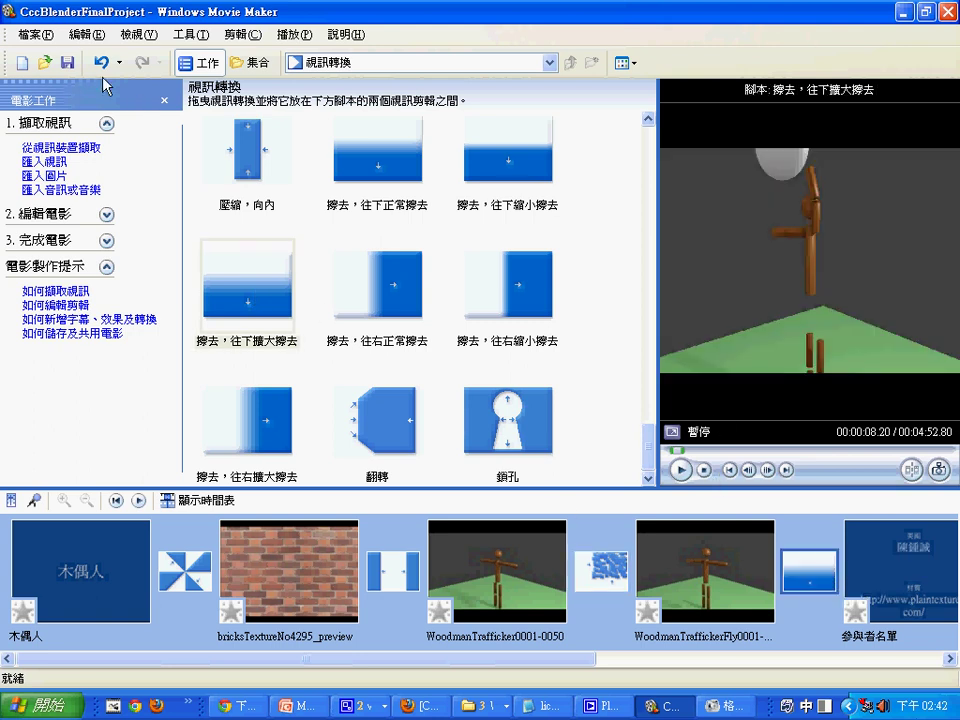
pyautogui.click(74, 603)
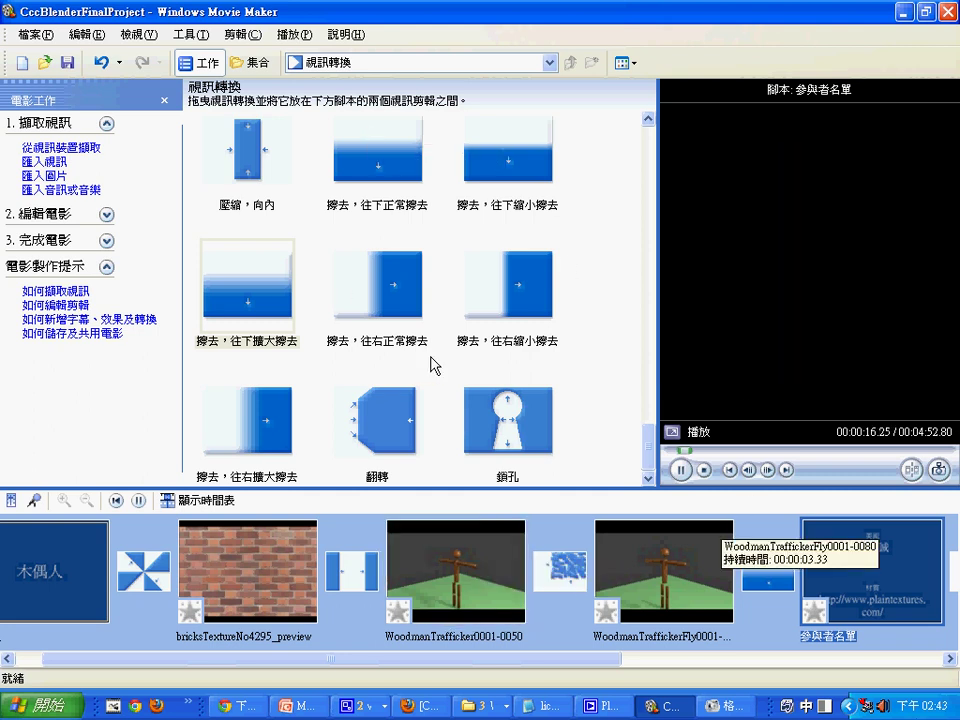
# Return to the 顯示時間表 timeline view showing the video, music and overlay tracks.
pyautogui.click(173, 507)
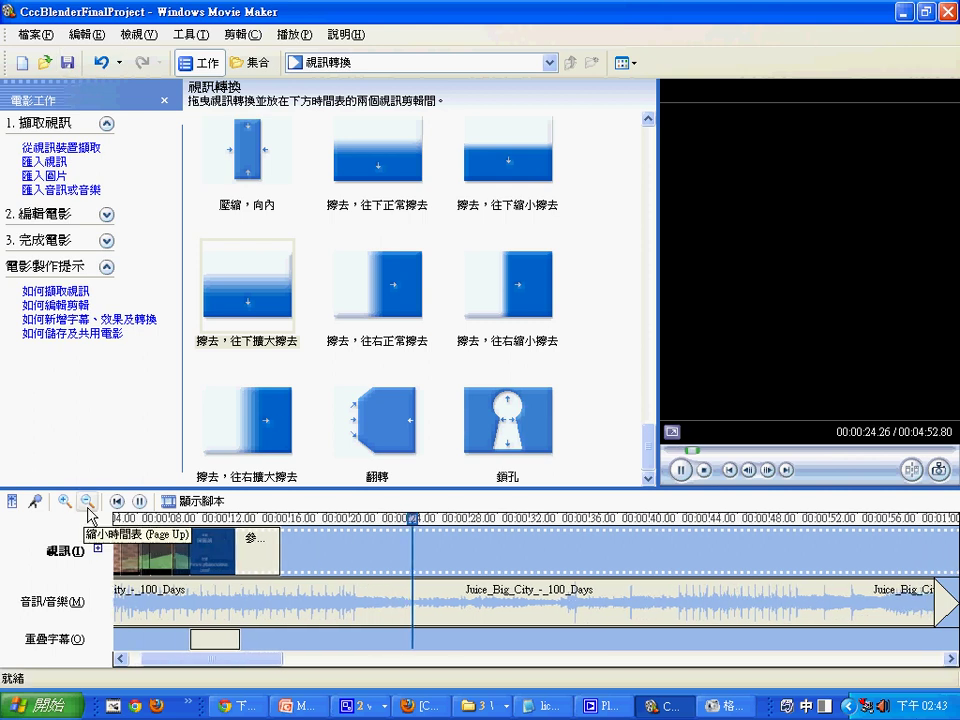
# Move the 嗨！Hello！我要飛了！ caption to about 00:00:06 under WoodmanTraffickerFly, then replay from the start.
pyautogui.press('space')
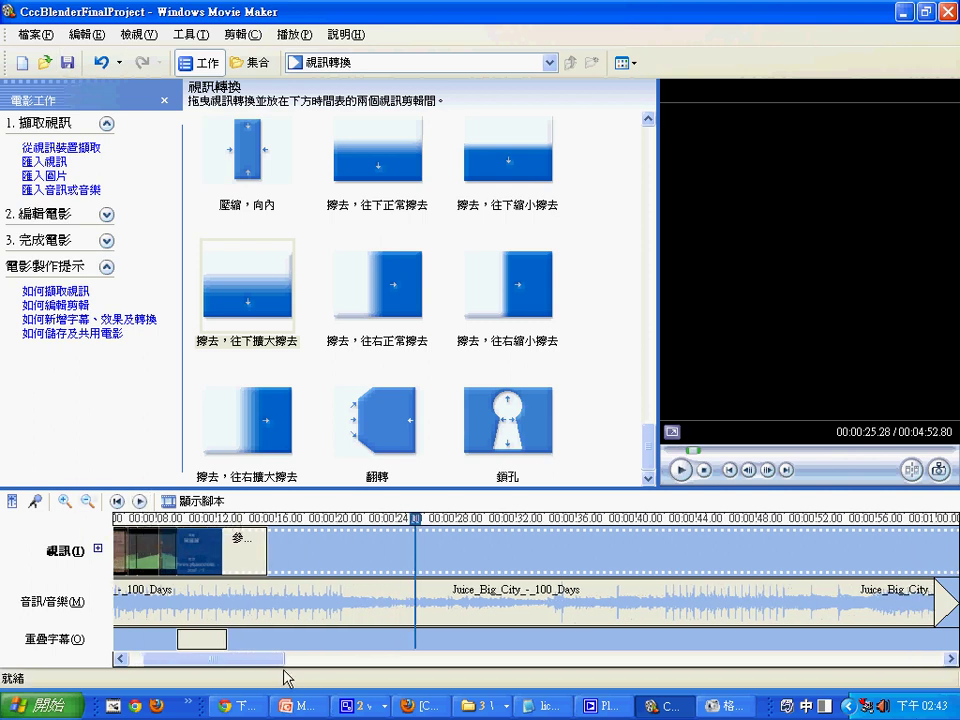
pyautogui.moveTo(268, 660); pyautogui.dragTo(184, 660)
pyautogui.click(288, 641)
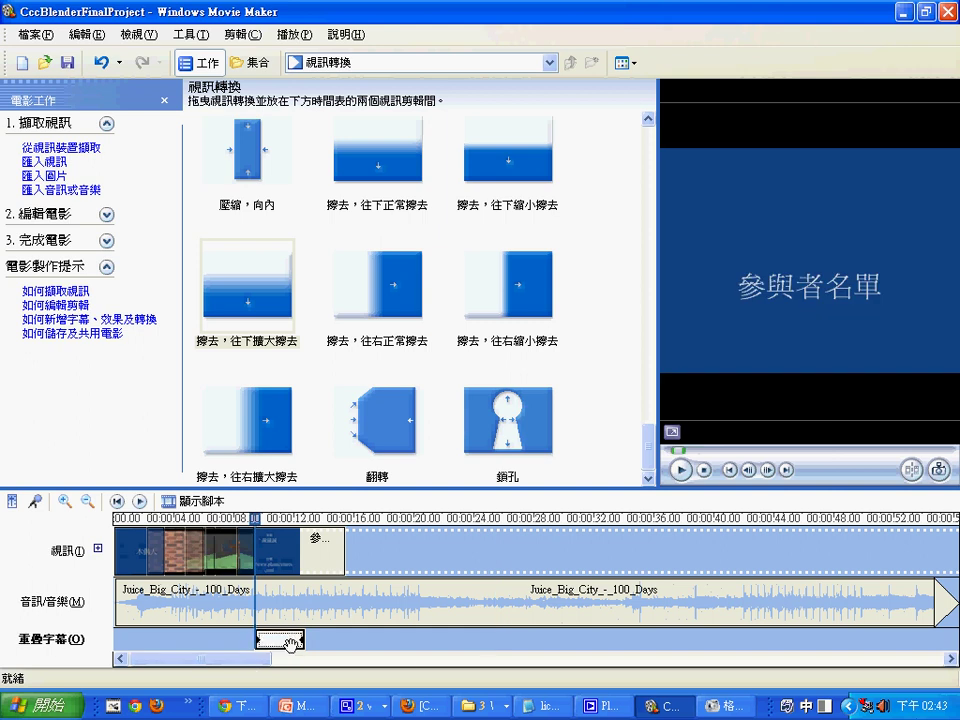
pyautogui.moveTo(288, 641)
pyautogui.mouseDown()
pyautogui.moveTo(244, 647)
pyautogui.moveTo(254, 634)
pyautogui.mouseUp()
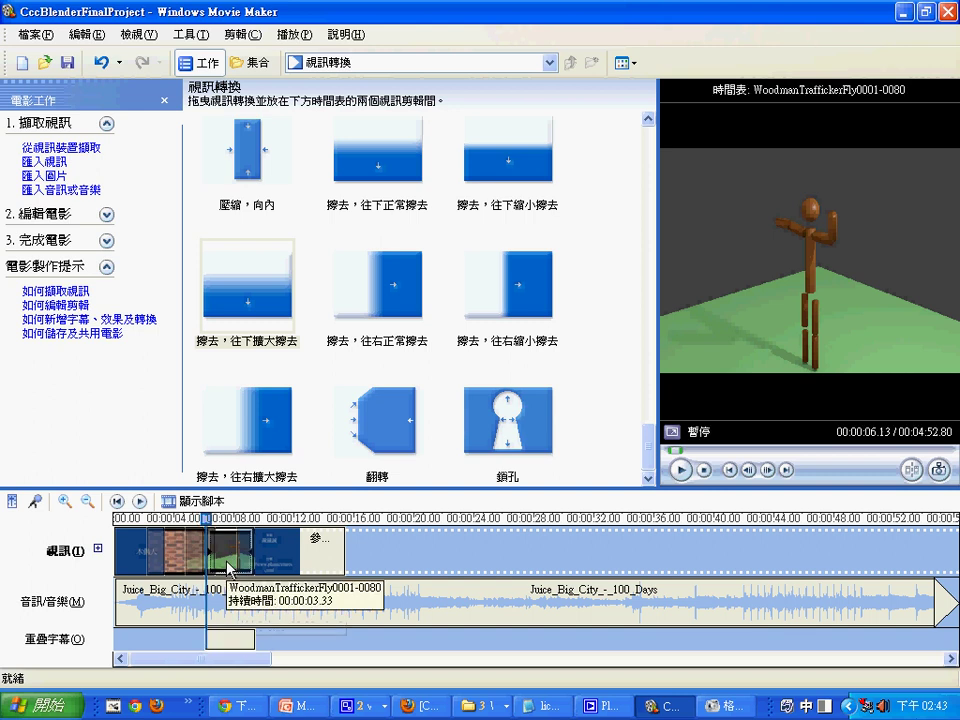
pyautogui.click(224, 519)
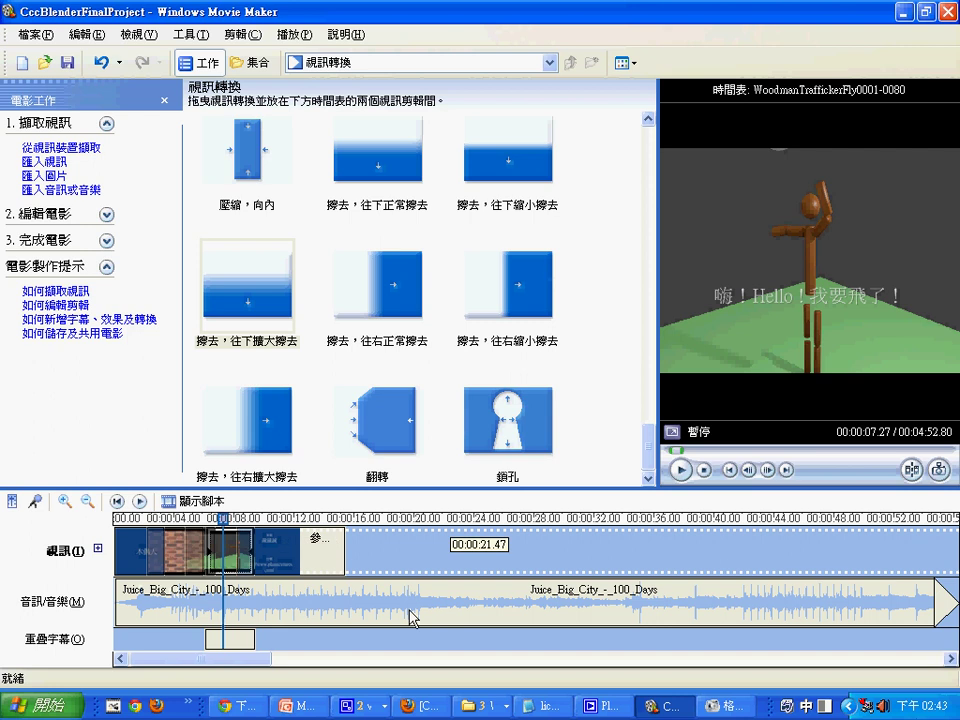
pyautogui.moveTo(410, 617); pyautogui.dragTo(126, 520)
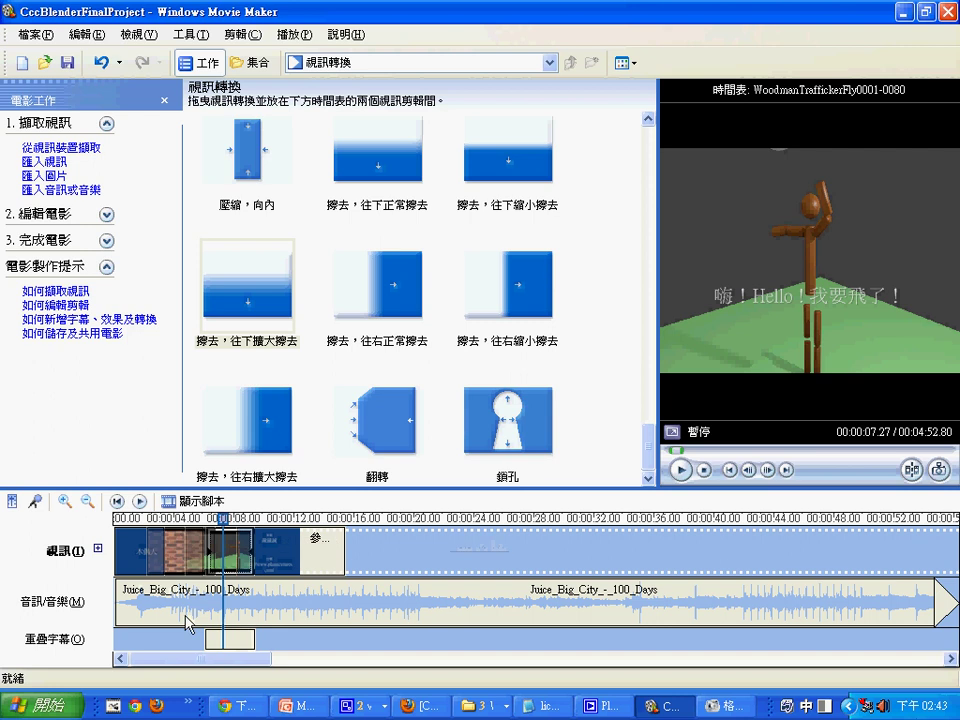
pyautogui.click(126, 521)
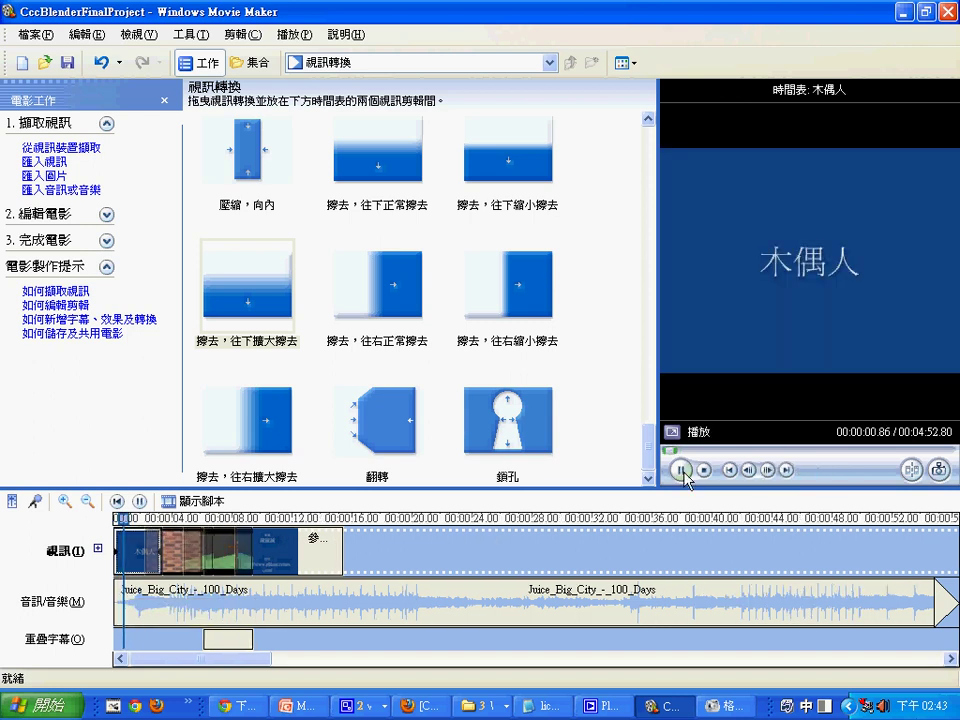